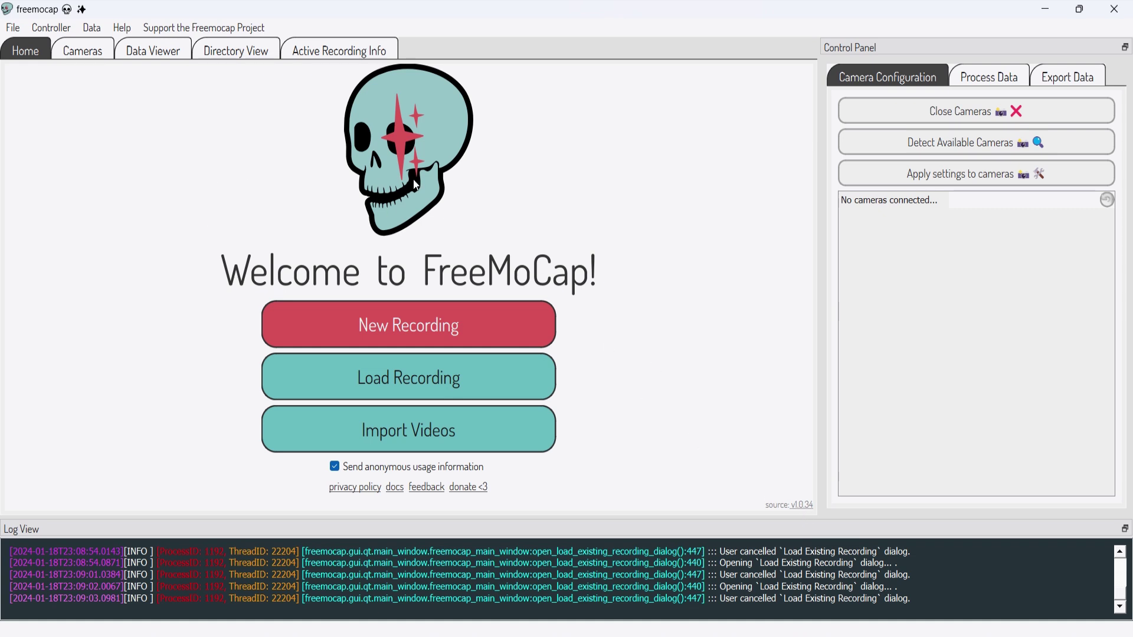
- Download the sample data with 3 cameras and ~1000 frames, and open its synchronized_videos folder inside freemocap_sample_data
{"action": "left_click", "coordinate": [92, 30]}
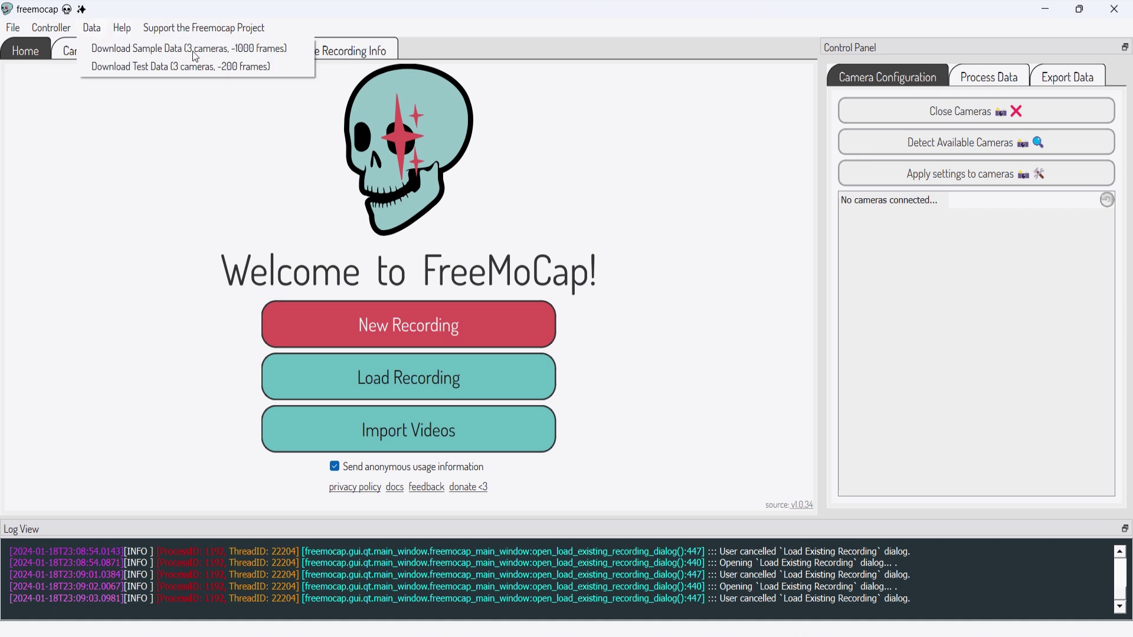
{"action": "left_click", "coordinate": [188, 48]}
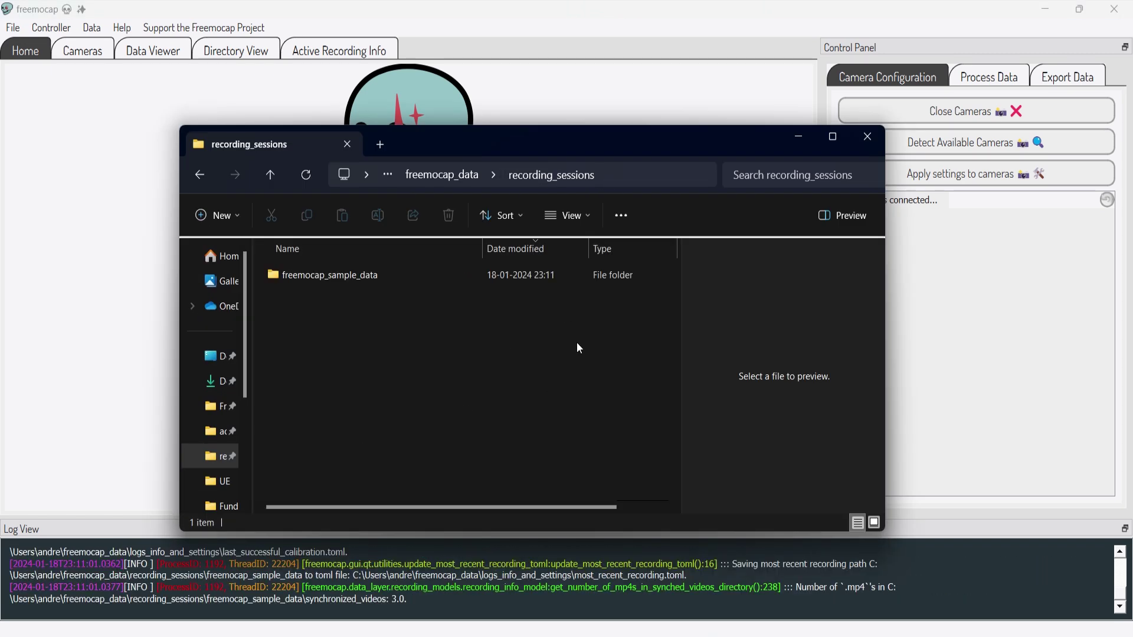
{"action": "double_click", "coordinate": [341, 278]}
{"action": "double_click", "coordinate": [341, 275]}
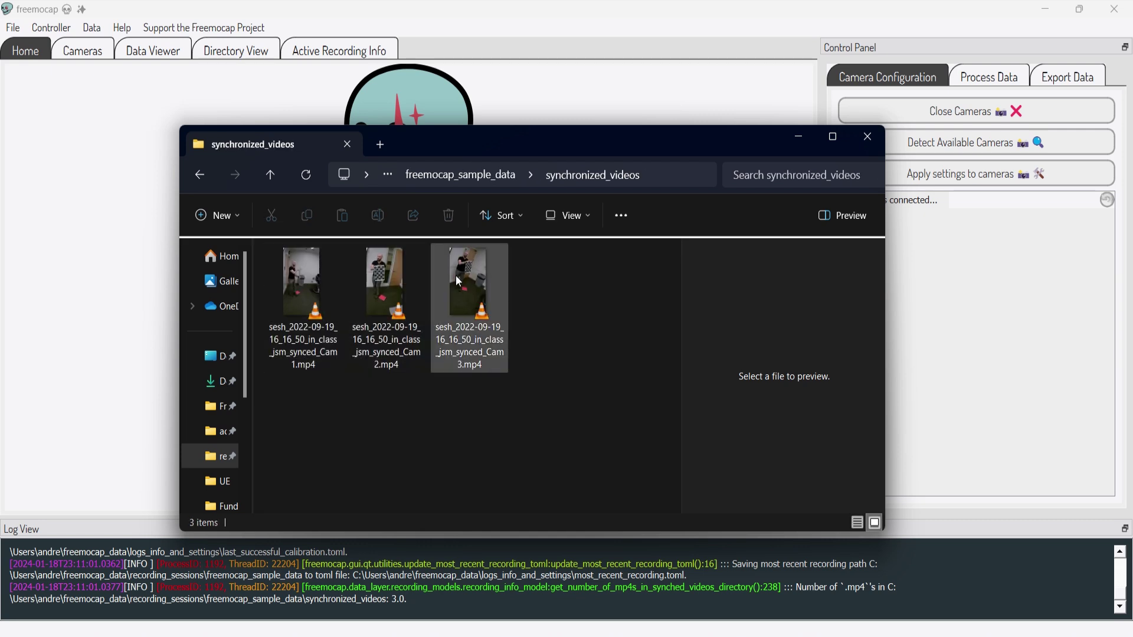
- Preview the three synced camera videos, and play the Cam1 and Cam2 recordings in the video player
{"action": "left_click", "coordinate": [300, 270]}
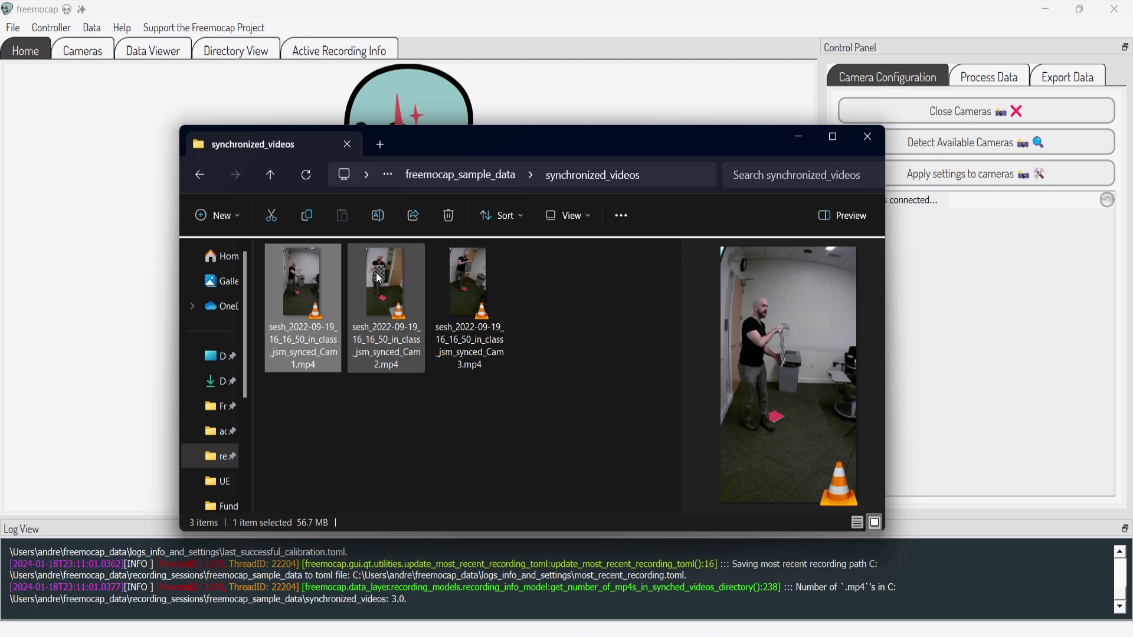
{"action": "left_click", "coordinate": [474, 272]}
{"action": "left_click", "coordinate": [378, 282]}
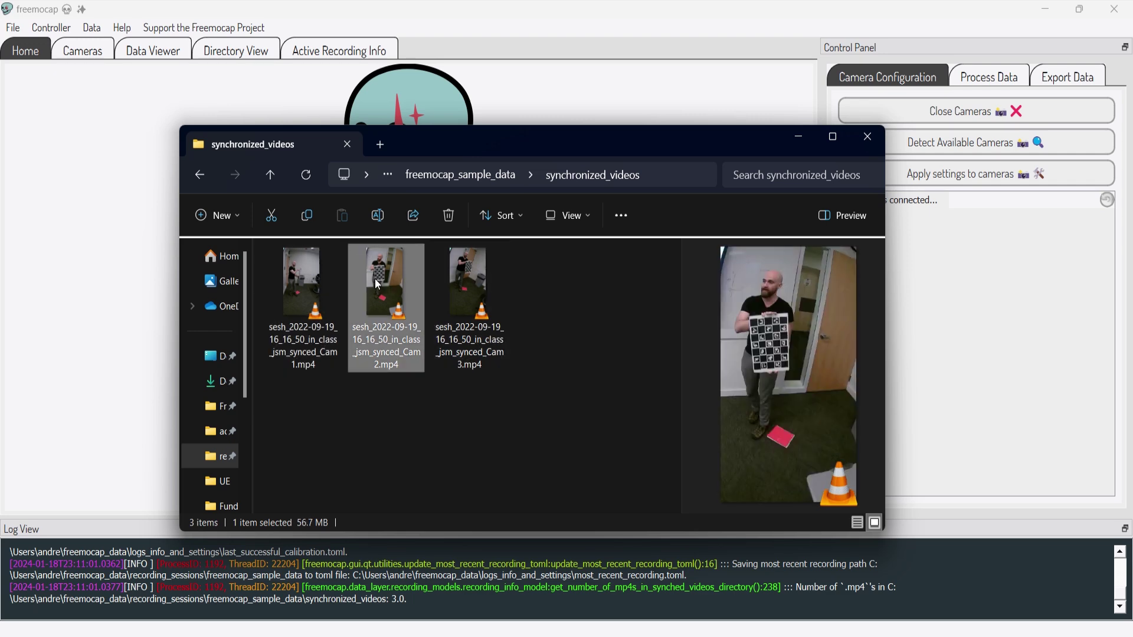
{"action": "double_click", "coordinate": [306, 270]}
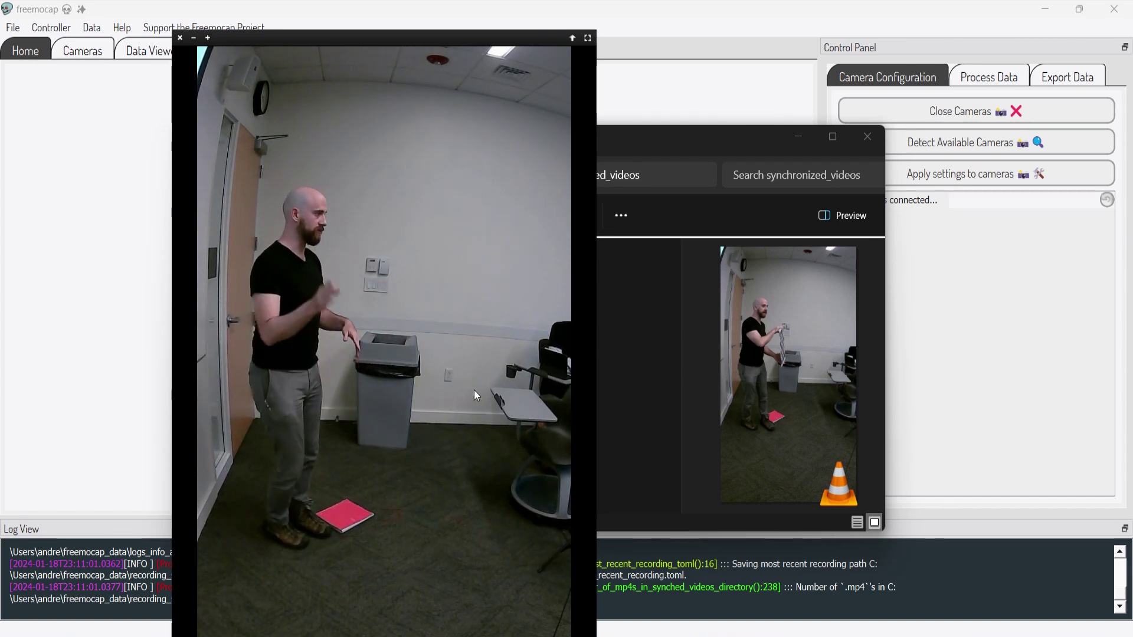
{"action": "left_click", "coordinate": [180, 38]}
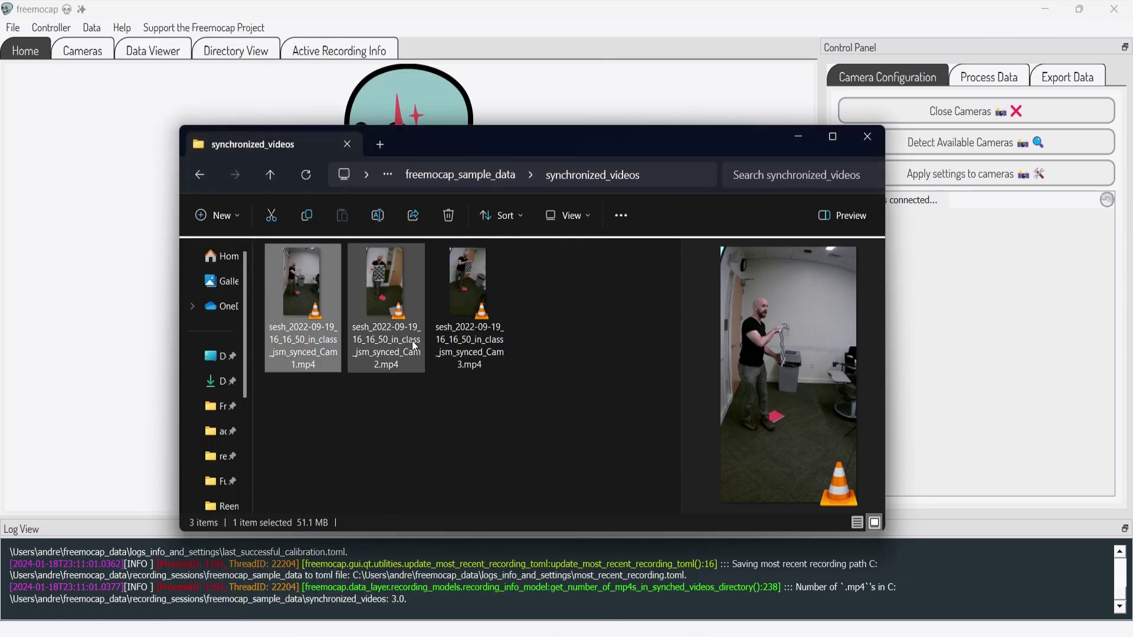
{"action": "double_click", "coordinate": [383, 290]}
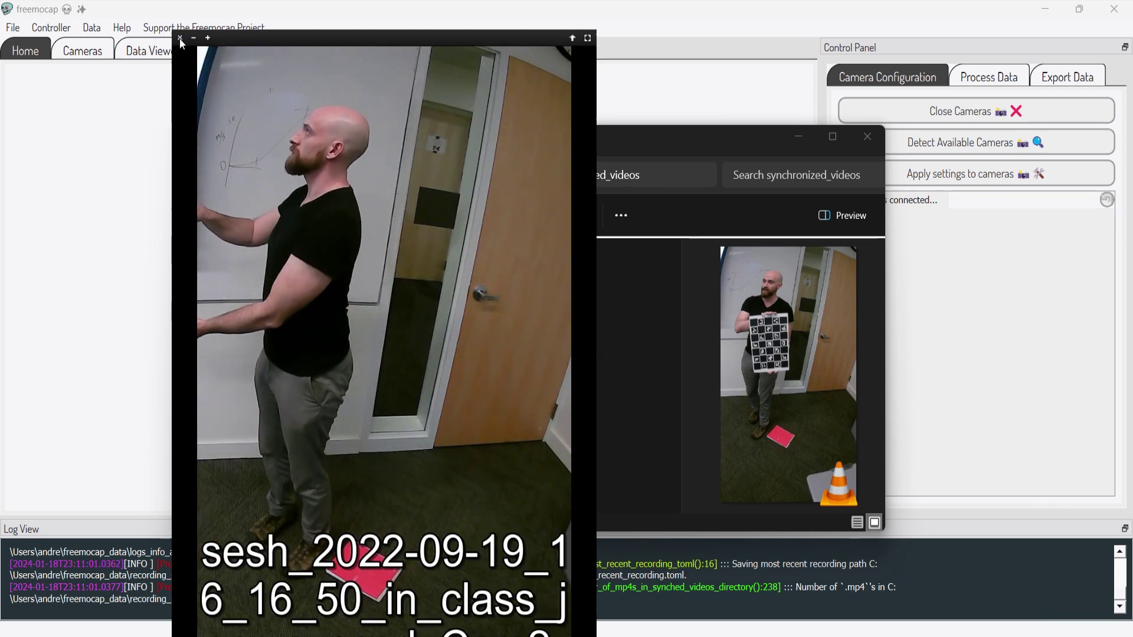
{"action": "left_click", "coordinate": [180, 37]}
- Open the camera calibration TOML file from the freemocap_sample_data folder in Notepad and maximize its window
{"action": "key", "text": "alt+Up"}
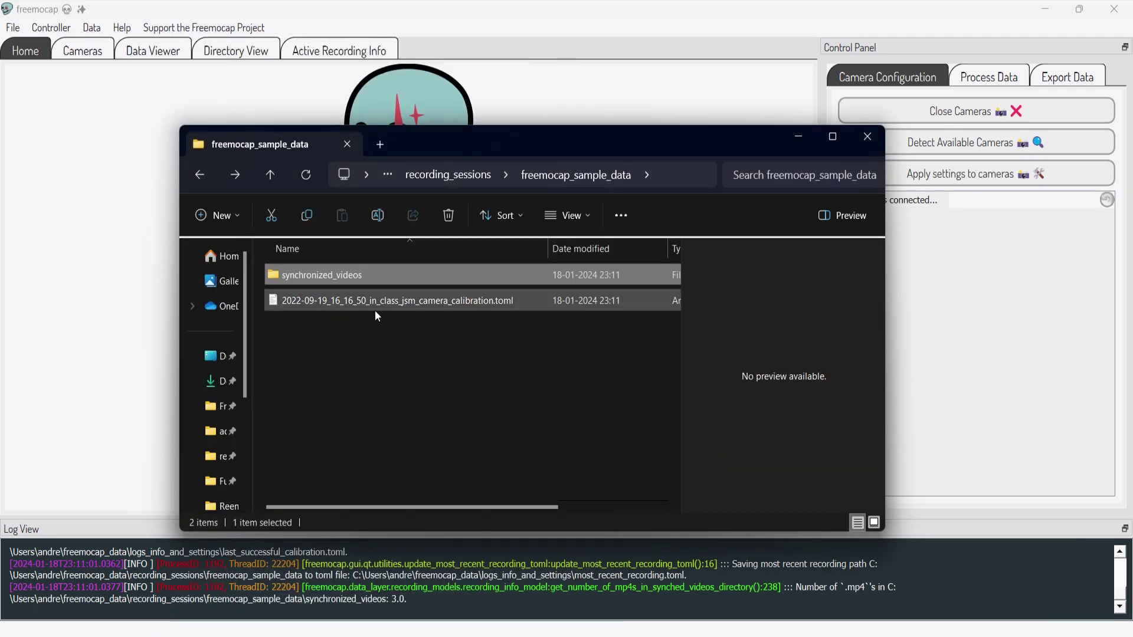
{"action": "left_click", "coordinate": [378, 300]}
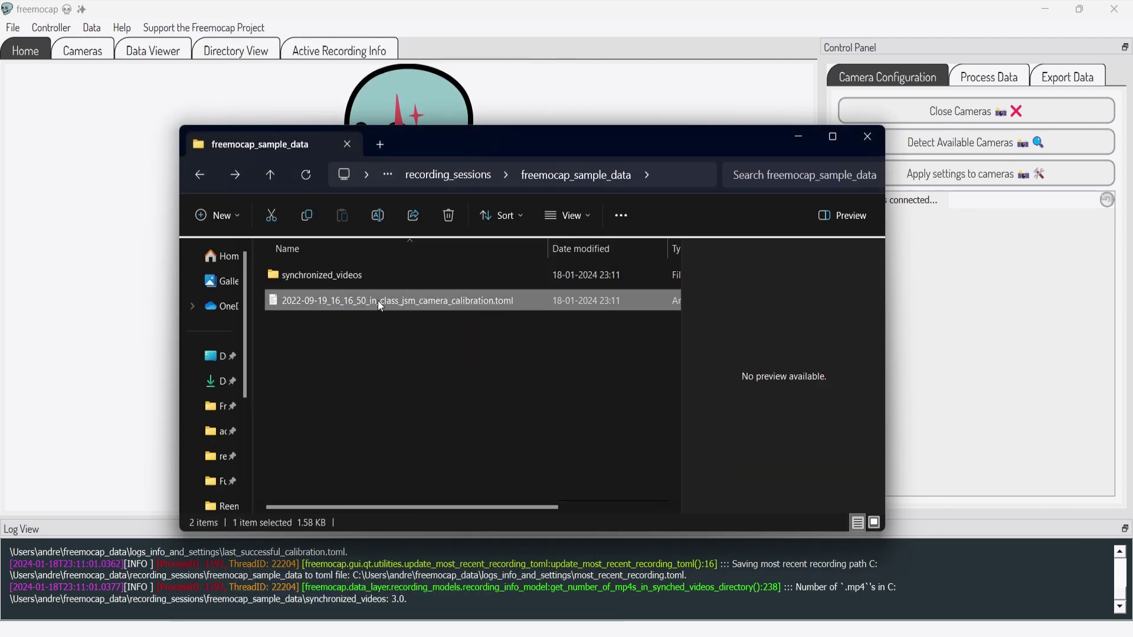
{"action": "right_click", "coordinate": [418, 299]}
{"action": "mouse_move", "coordinate": [593, 352]}
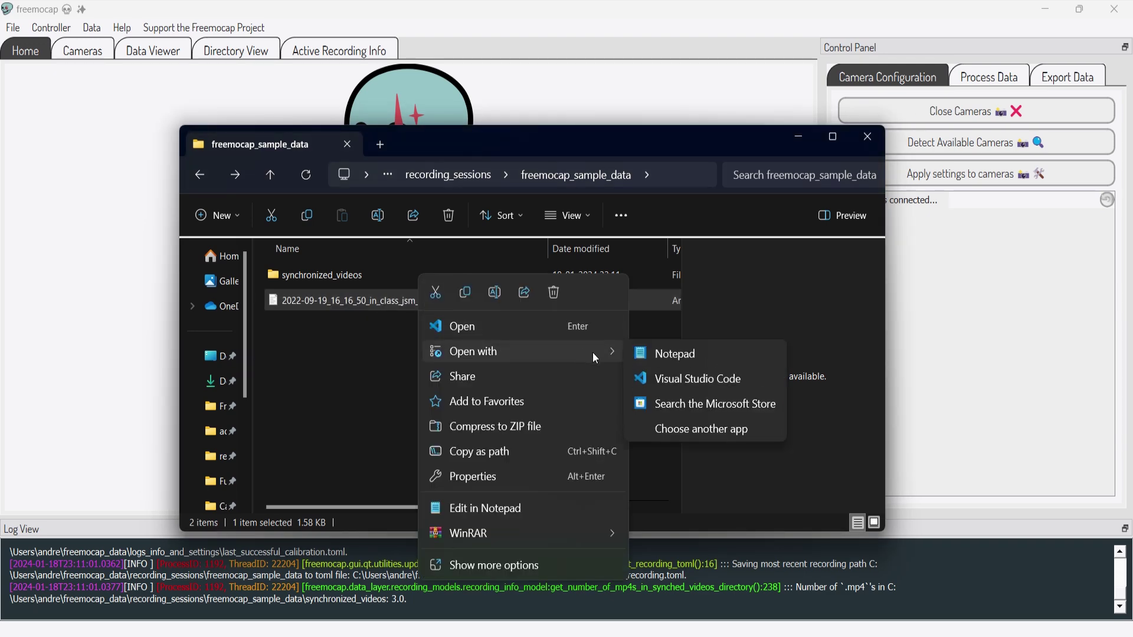
{"action": "left_click", "coordinate": [672, 351]}
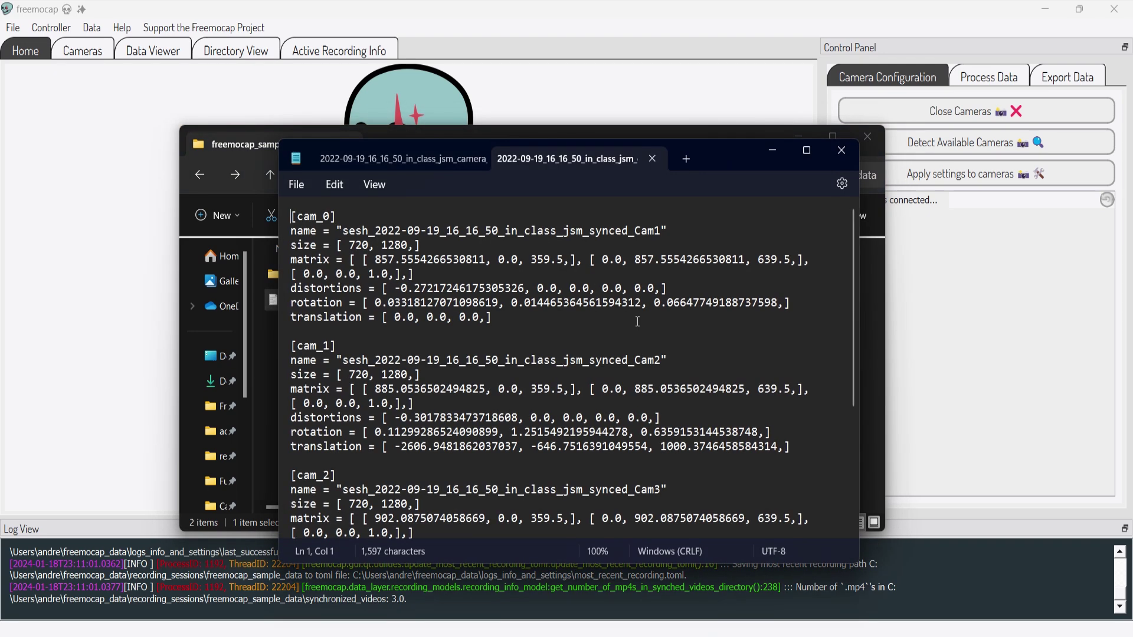
{"action": "left_click", "coordinate": [806, 150]}
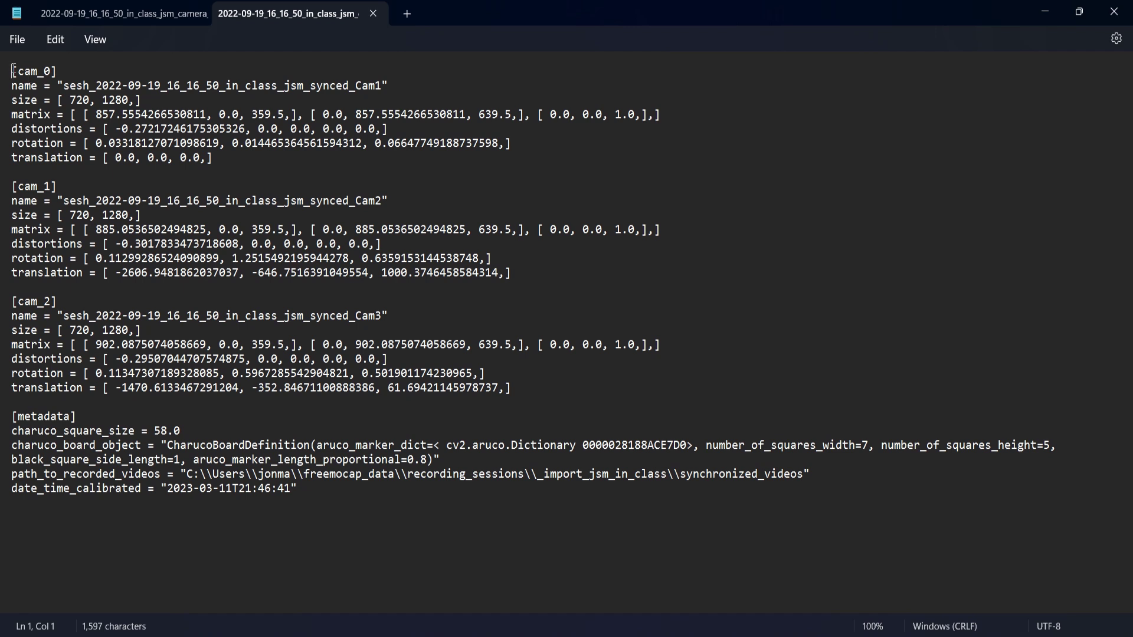
- Examine the calibration file's camera translation, distortion and rotation values and the charuco_square_size entry in the metadata
{"action": "left_click_drag", "start_coordinate": [12, 70], "coordinate": [252, 167]}
{"action": "left_click", "coordinate": [87, 186]}
{"action": "left_click_drag", "start_coordinate": [70, 157], "coordinate": [221, 156]}
{"action": "left_click", "coordinate": [221, 156]}
{"action": "left_click_drag", "start_coordinate": [104, 158], "coordinate": [248, 160]}
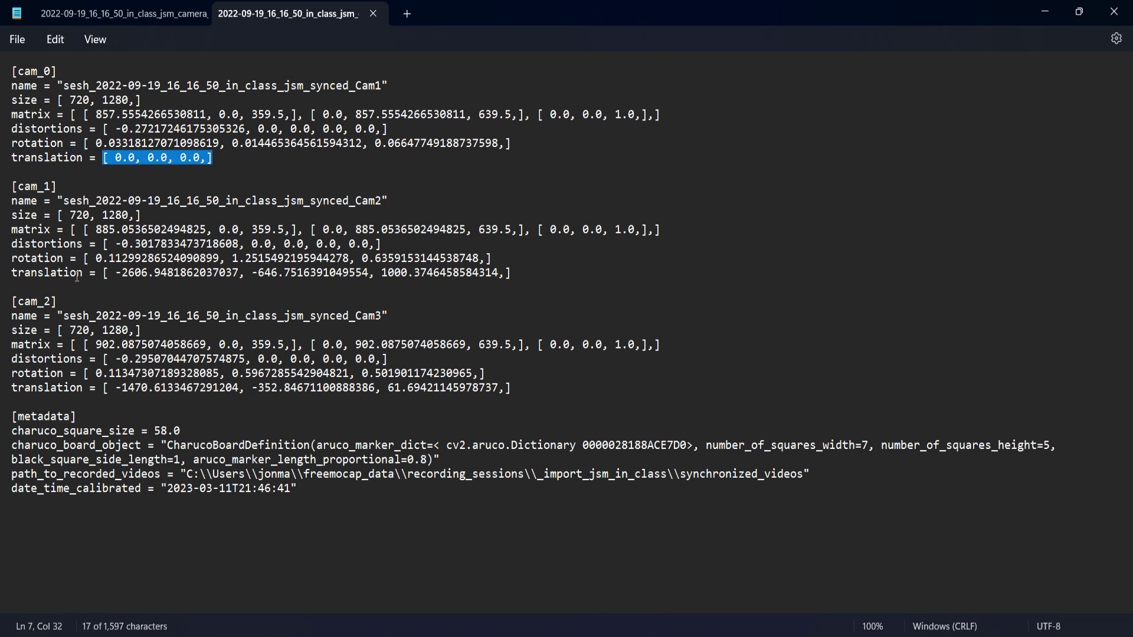
{"action": "left_click_drag", "start_coordinate": [77, 273], "coordinate": [511, 278]}
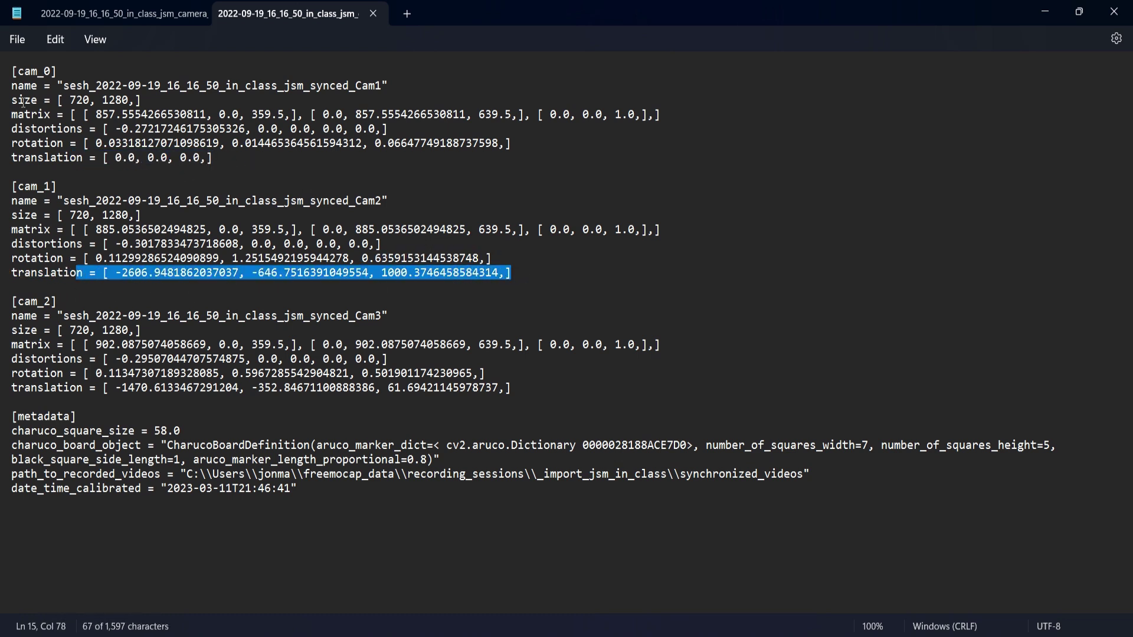
{"action": "left_click_drag", "start_coordinate": [117, 361], "coordinate": [253, 359]}
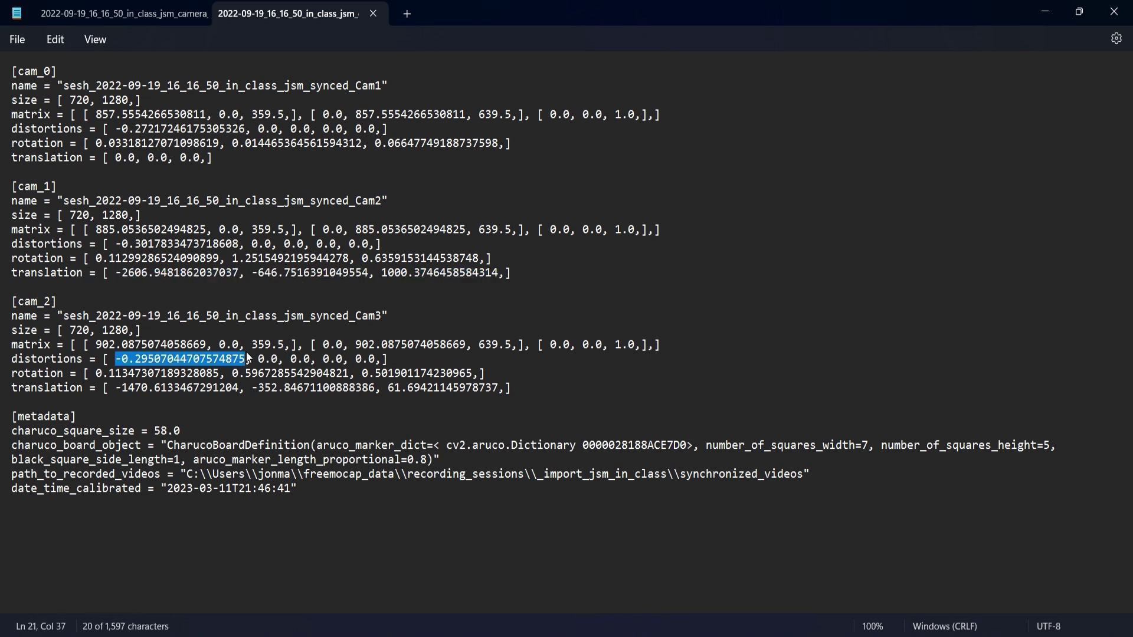
{"action": "left_click_drag", "start_coordinate": [108, 373], "coordinate": [224, 374]}
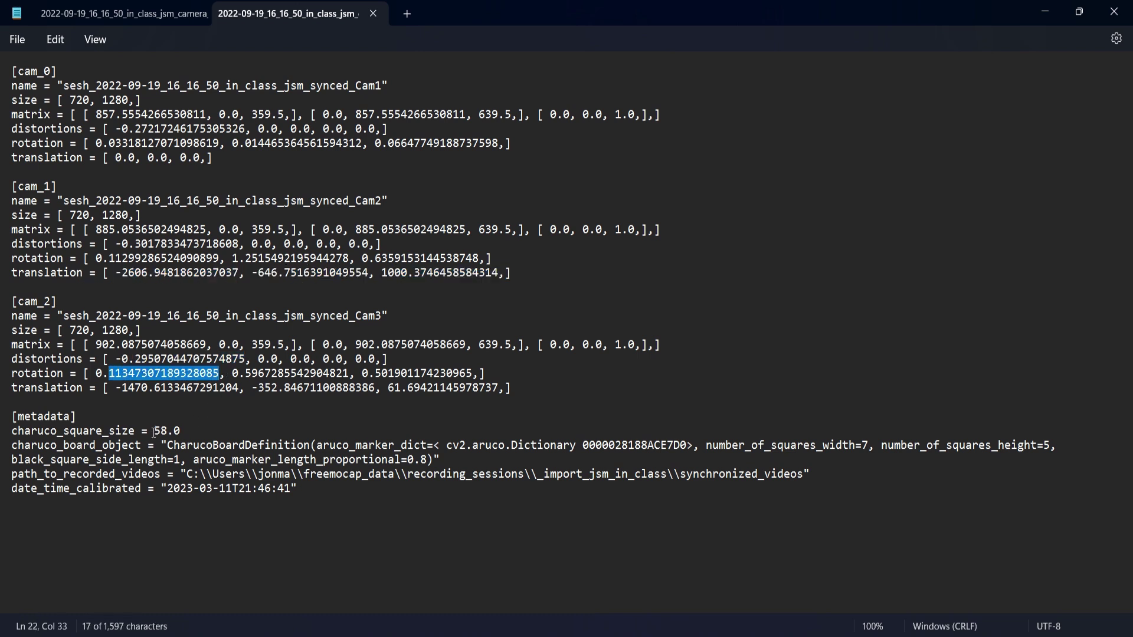
{"action": "left_click_drag", "start_coordinate": [155, 432], "coordinate": [184, 431]}
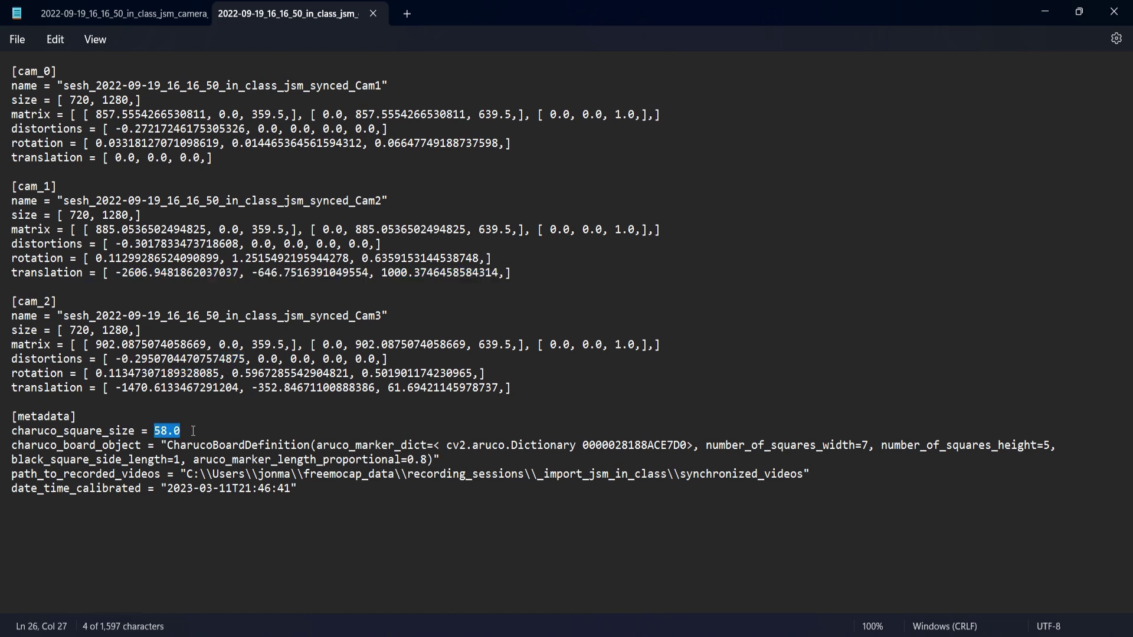
{"action": "left_click", "coordinate": [84, 433]}
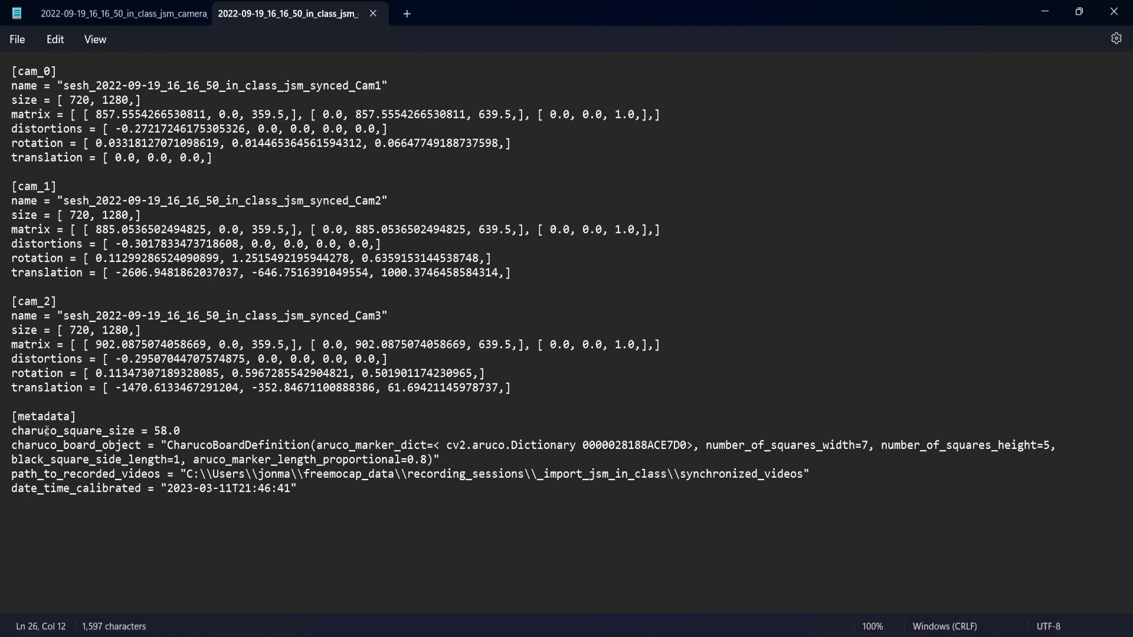
{"action": "left_click_drag", "start_coordinate": [25, 431], "coordinate": [135, 429]}
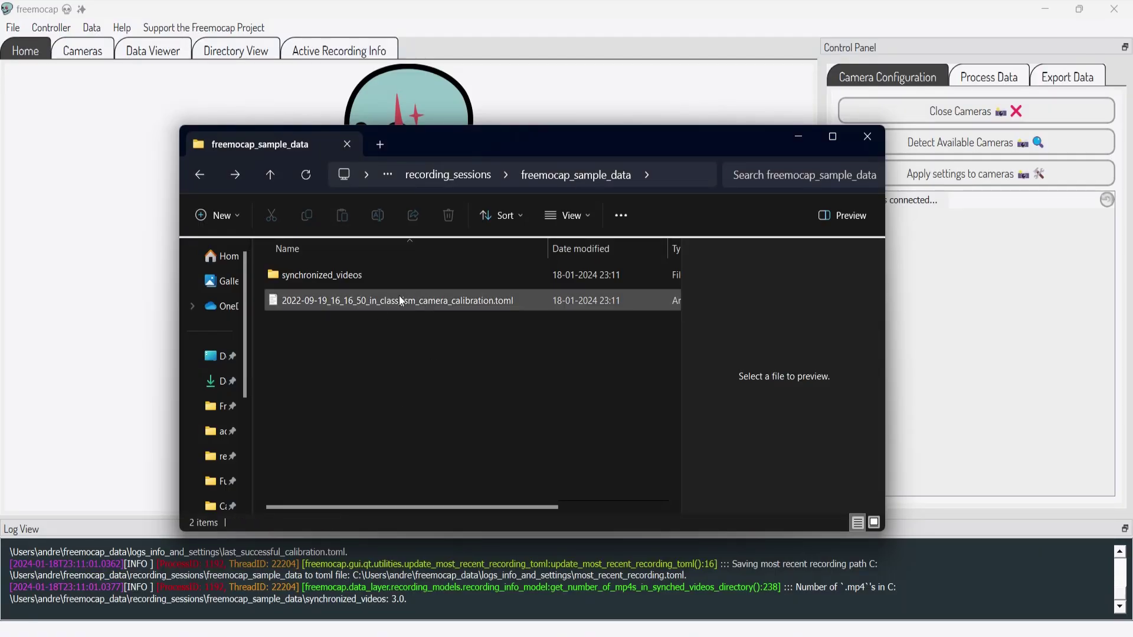
- Permanently delete the camera calibration TOML file from the freemocap_sample_data folder
{"action": "left_click", "coordinate": [385, 300]}
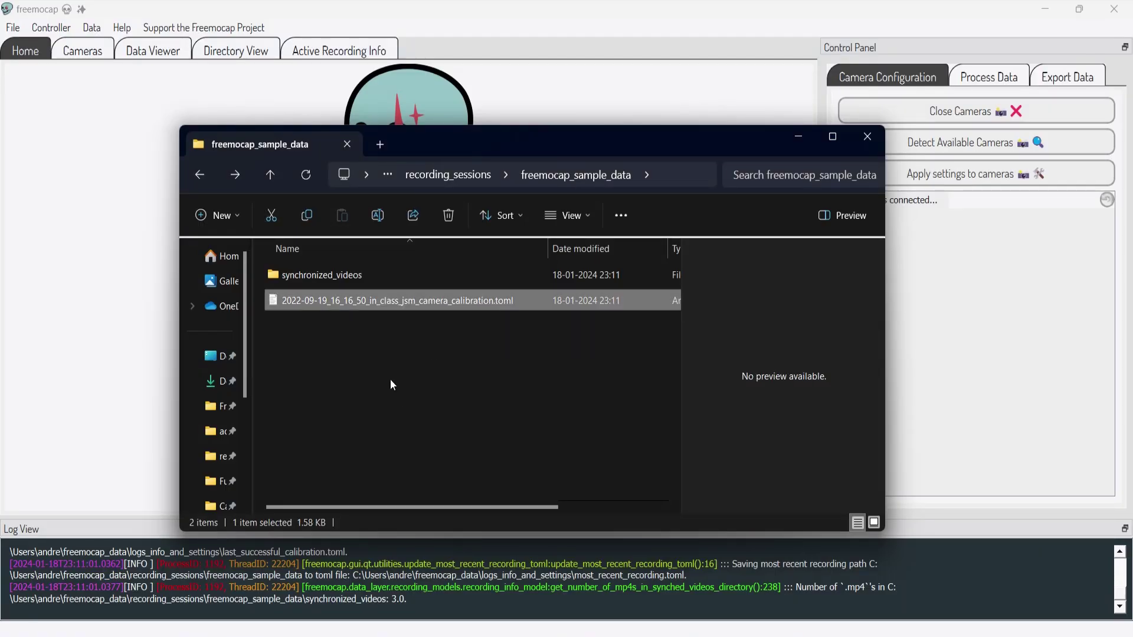
{"action": "key", "text": "shift+Delete"}
{"action": "key", "text": "Return"}
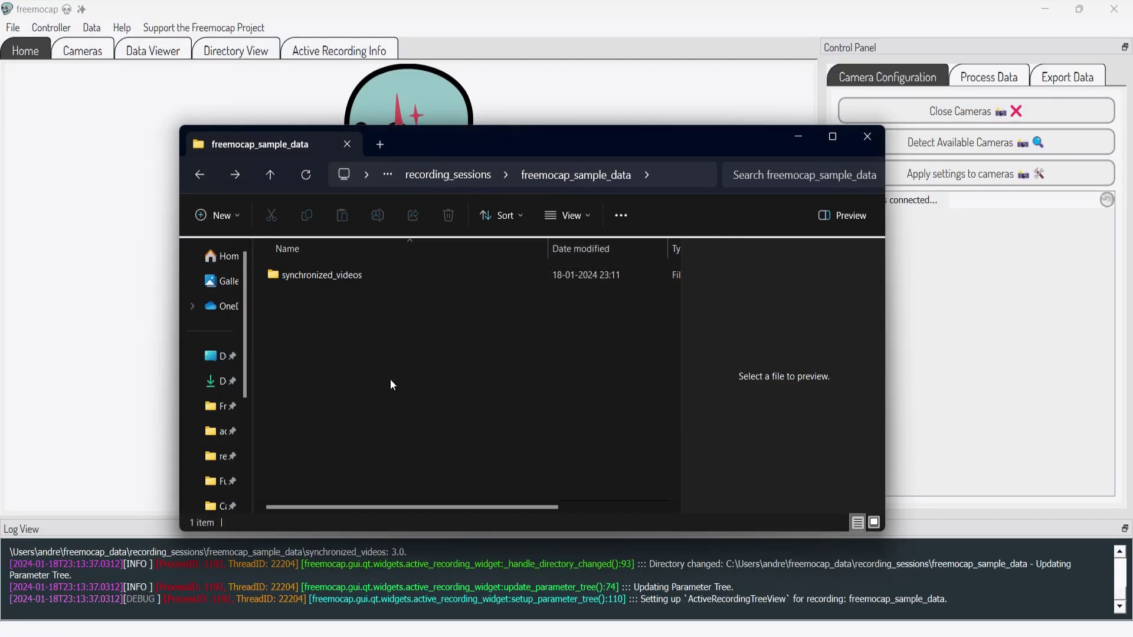
- Review the folder structure from synchronized_videos up to recording_sessions, and return to the freemocap_sample_data folder
{"action": "double_click", "coordinate": [320, 277]}
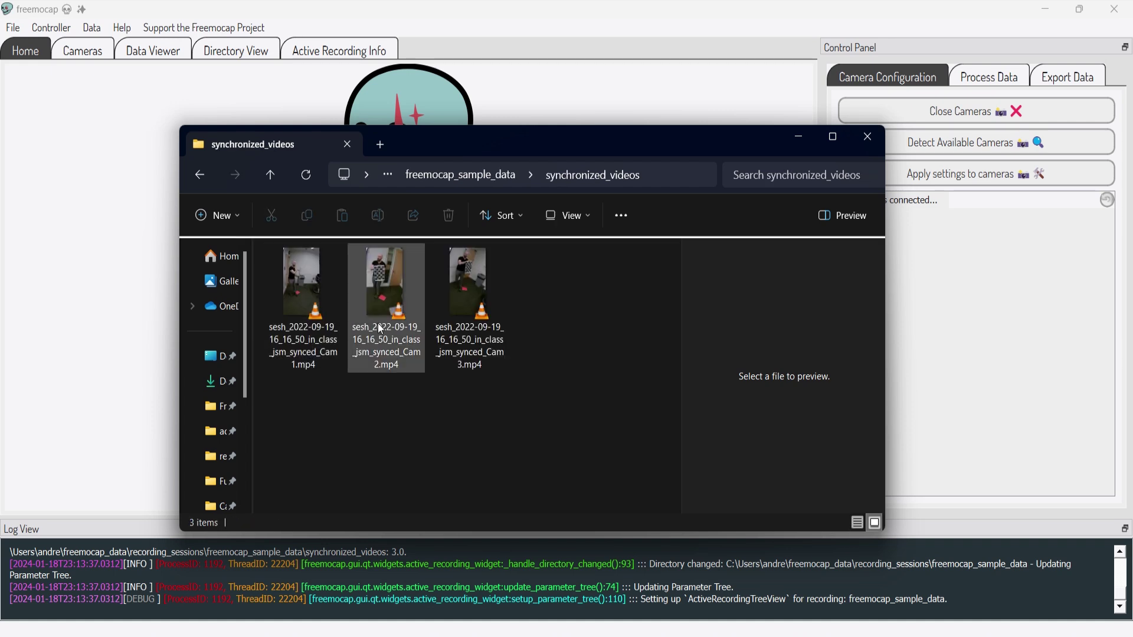
{"action": "key", "text": "alt+Left"}
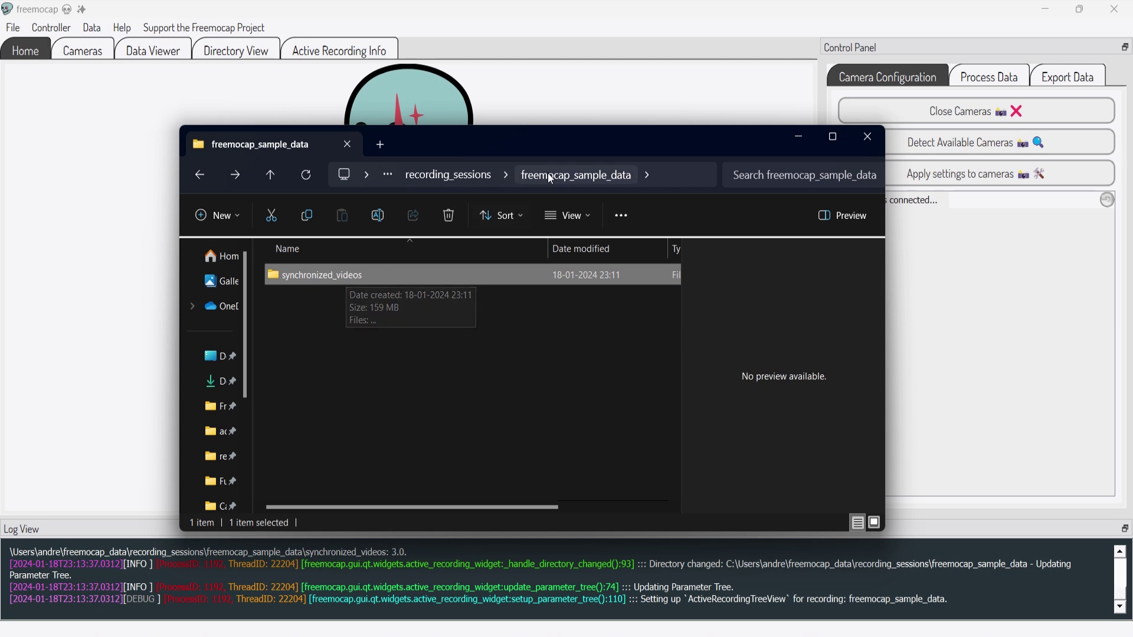
{"action": "left_click", "coordinate": [463, 175]}
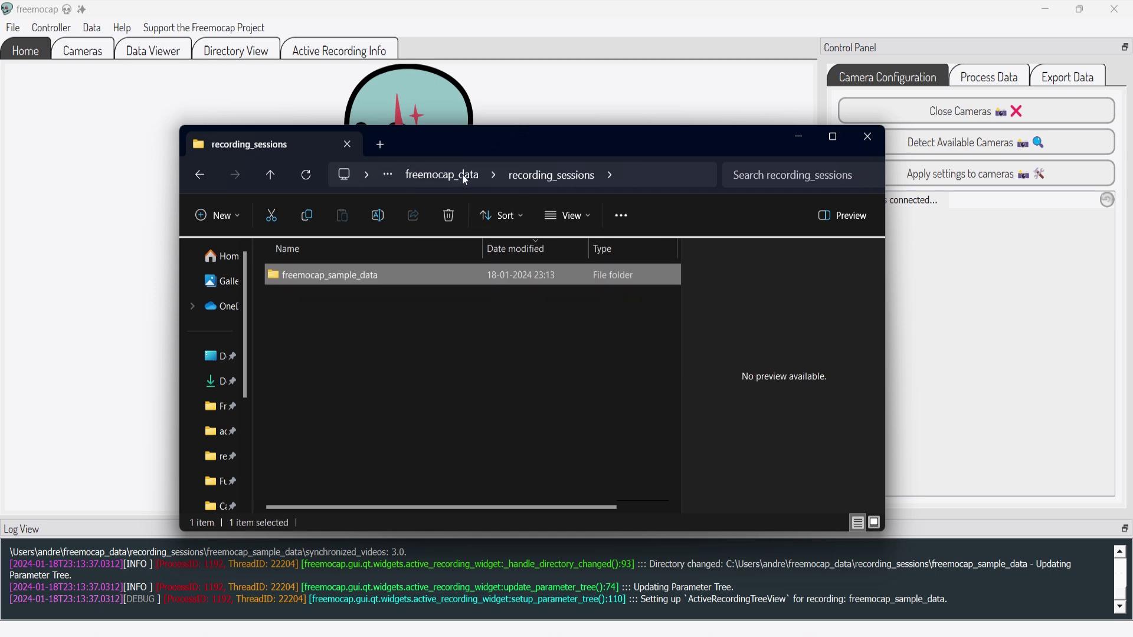
{"action": "double_click", "coordinate": [324, 283]}
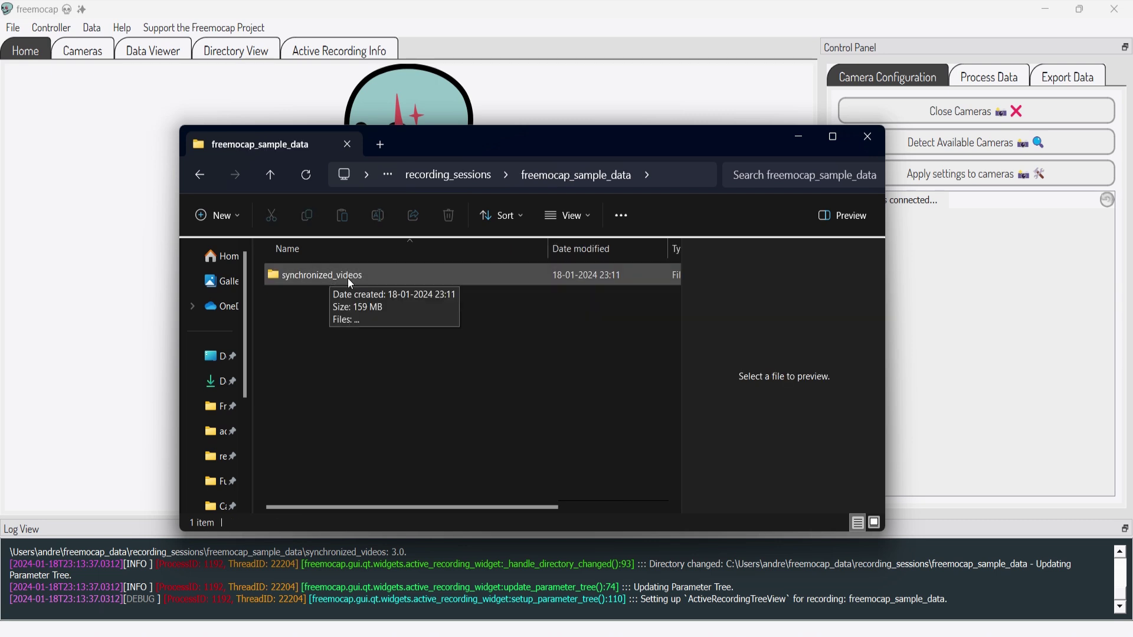
- Switch back to FreeMoCap and load the existing recording from the synchronized_videos folder inside freemocap_sample_data
{"action": "left_click", "coordinate": [351, 12]}
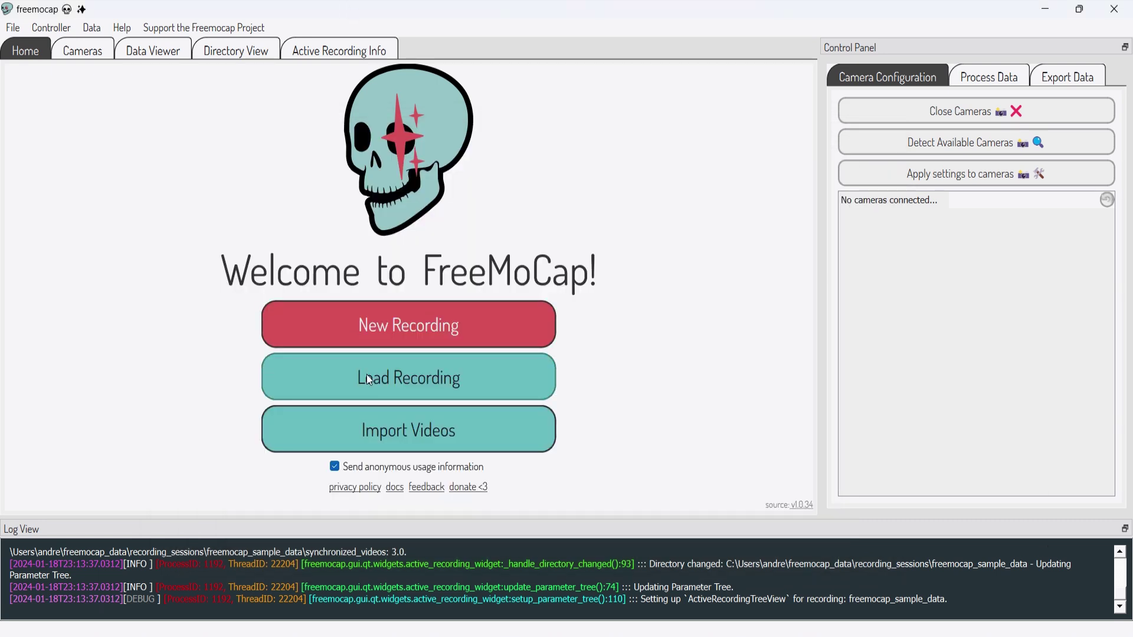
{"action": "left_click", "coordinate": [502, 381]}
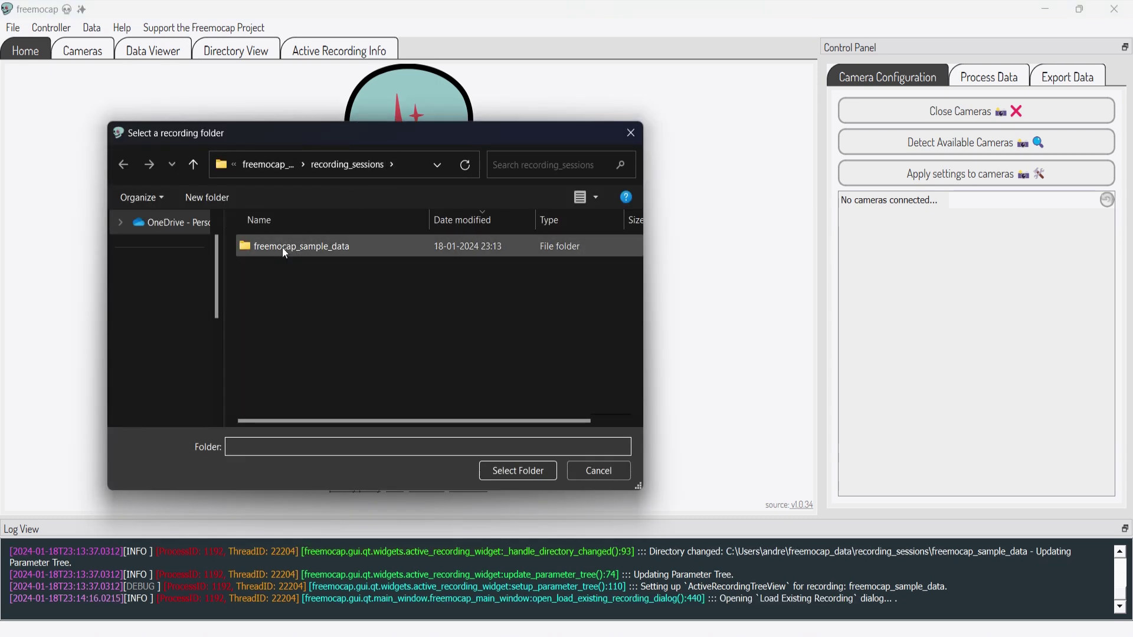
{"action": "double_click", "coordinate": [303, 245]}
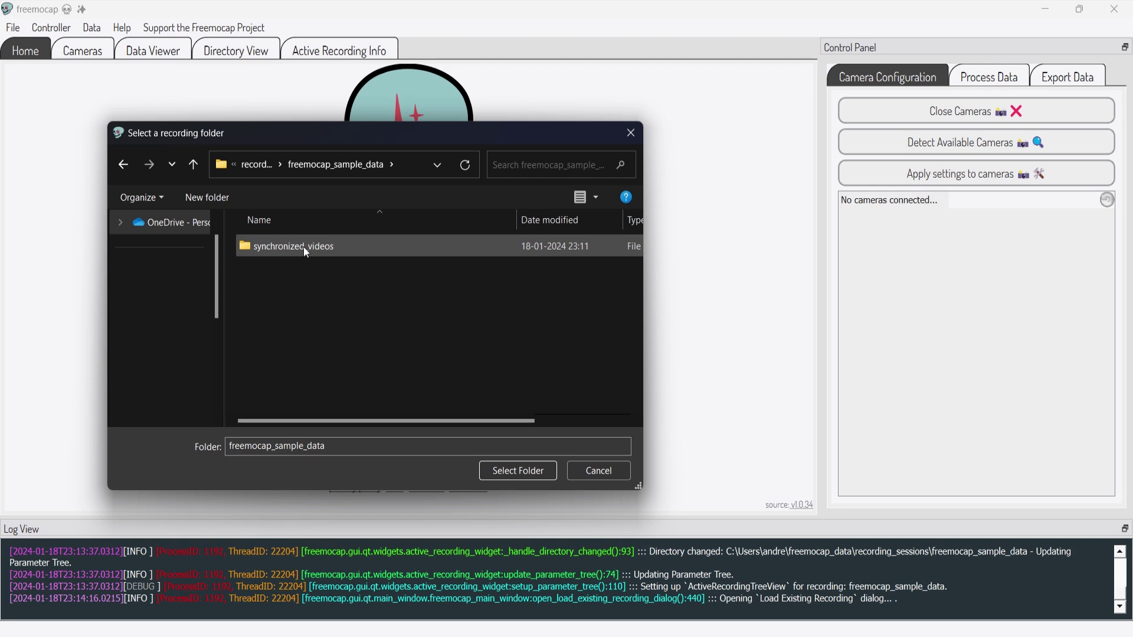
{"action": "double_click", "coordinate": [305, 245]}
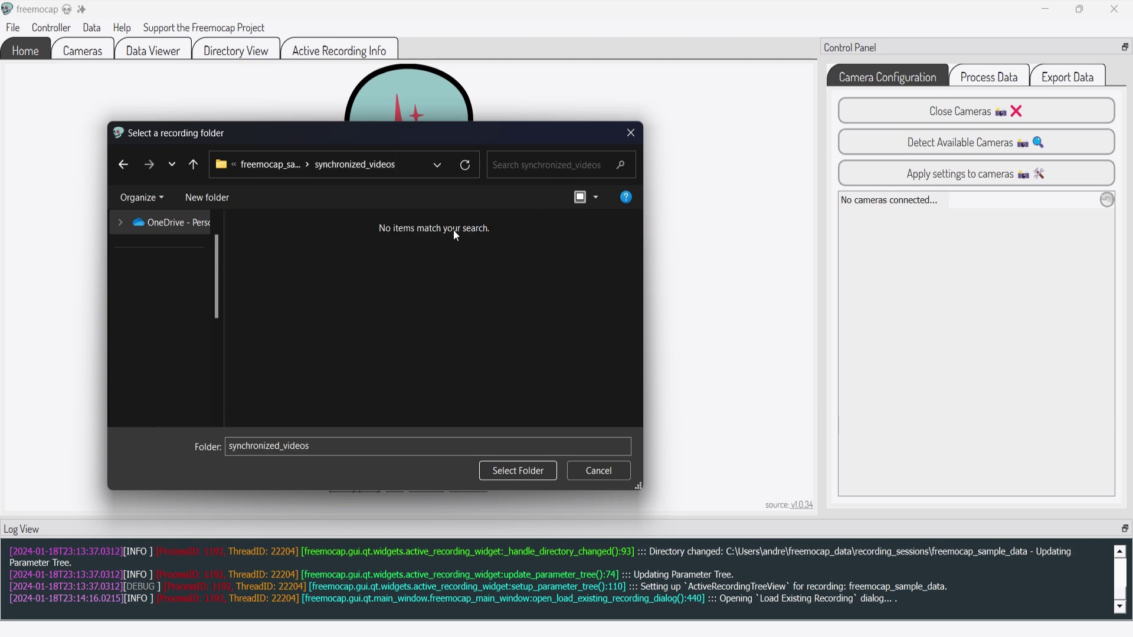
{"action": "left_click", "coordinate": [509, 476]}
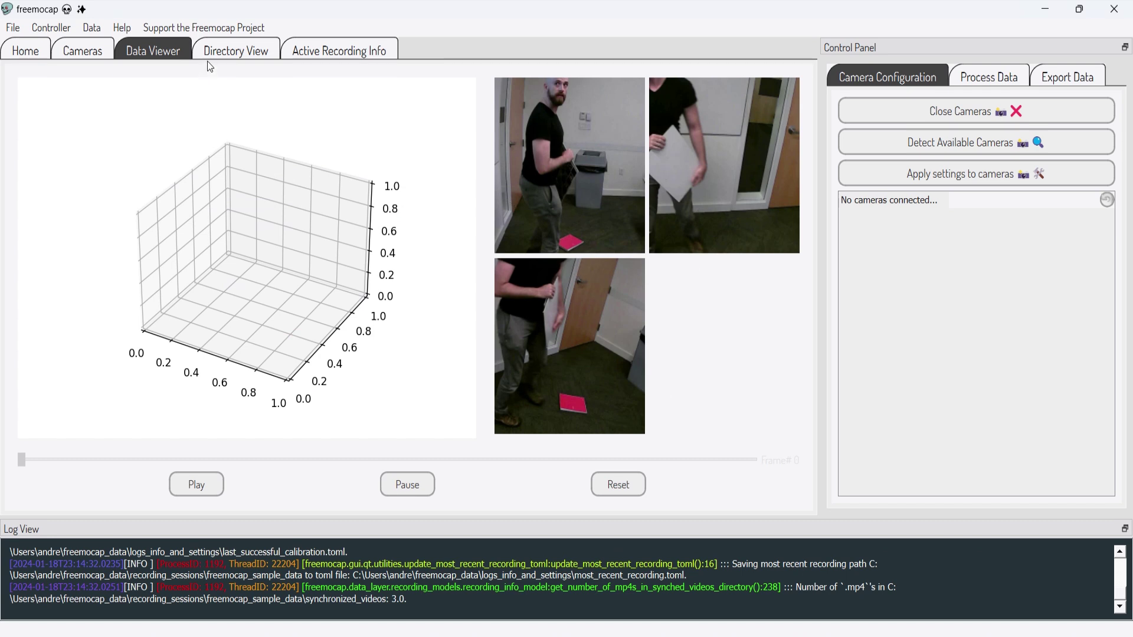
- Check the loaded recording's video files in the directory listing and its status information, and return to the data viewer
{"action": "left_click", "coordinate": [268, 49]}
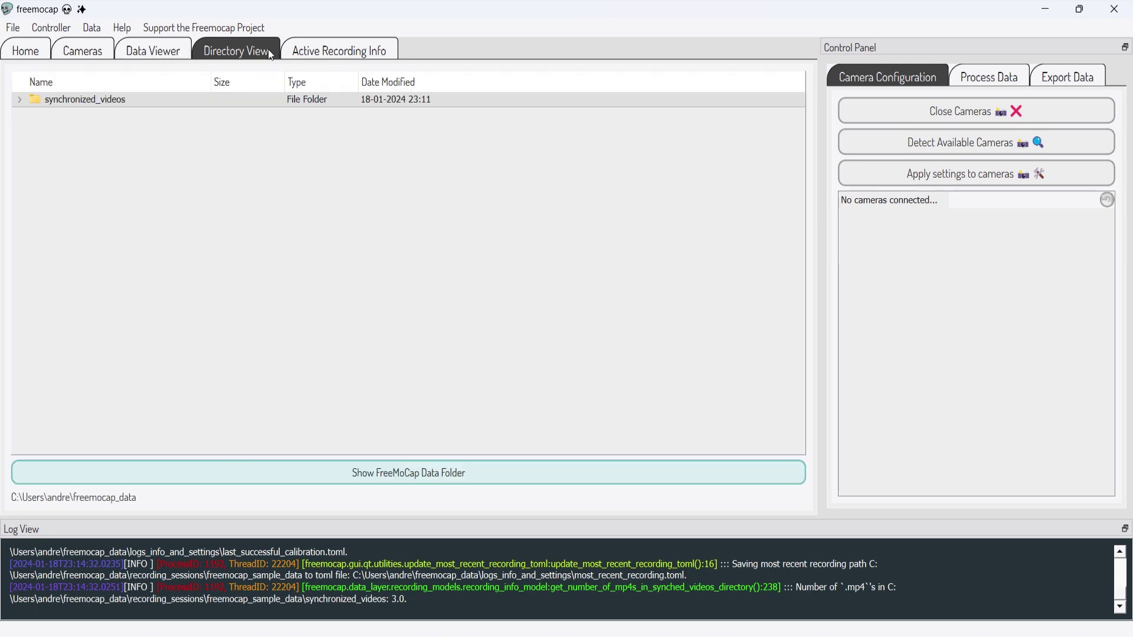
{"action": "left_click", "coordinate": [20, 100]}
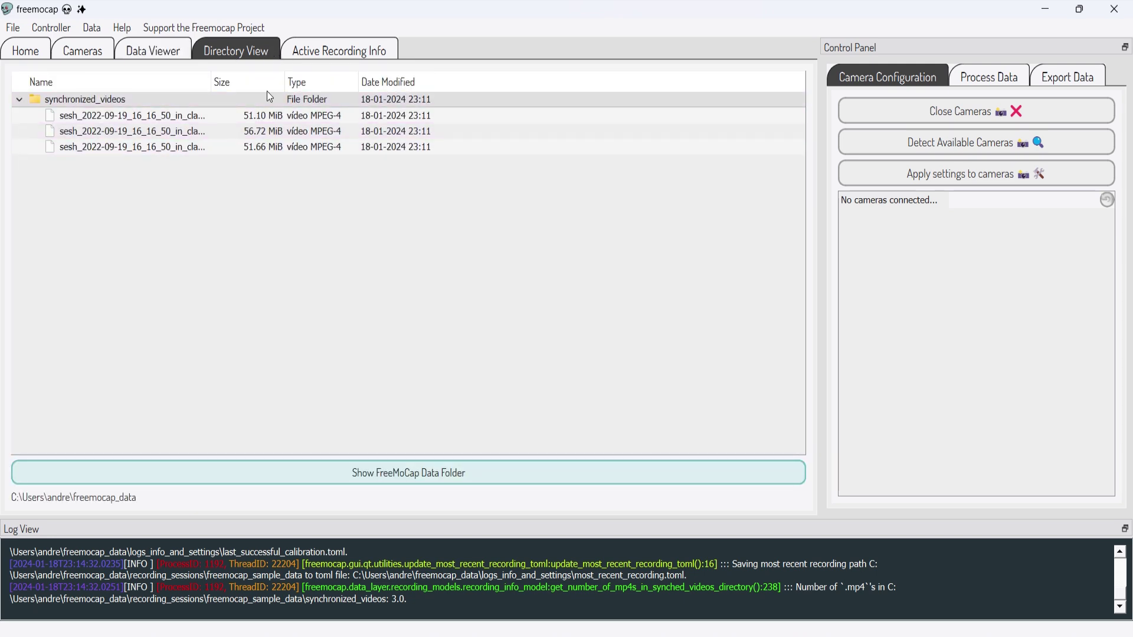
{"action": "left_click", "coordinate": [387, 51]}
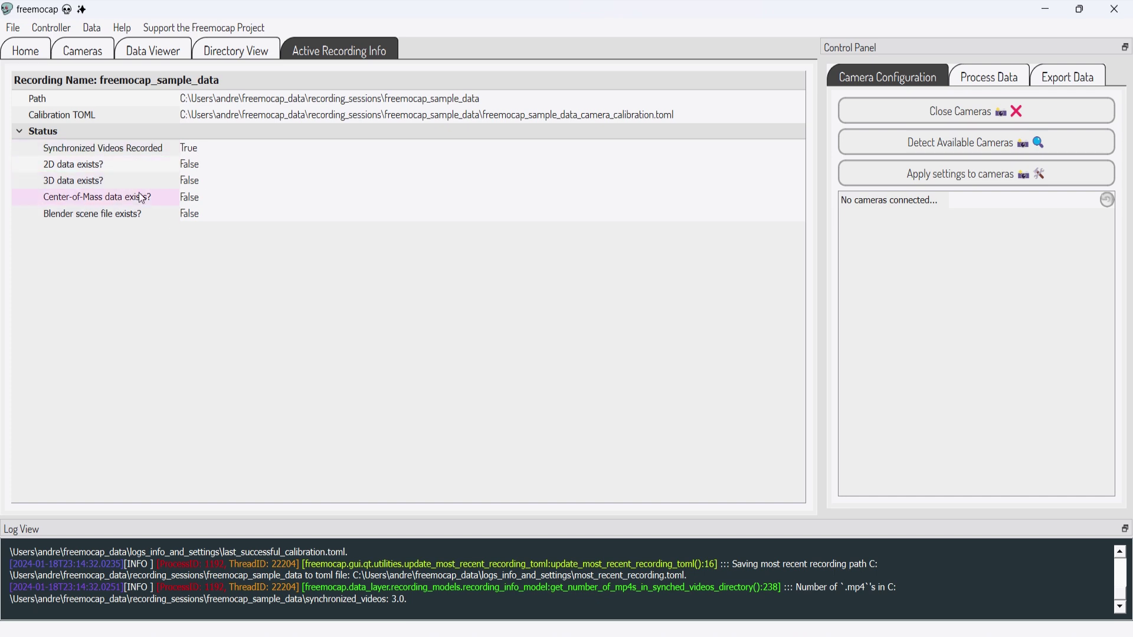
{"action": "left_click", "coordinate": [149, 49]}
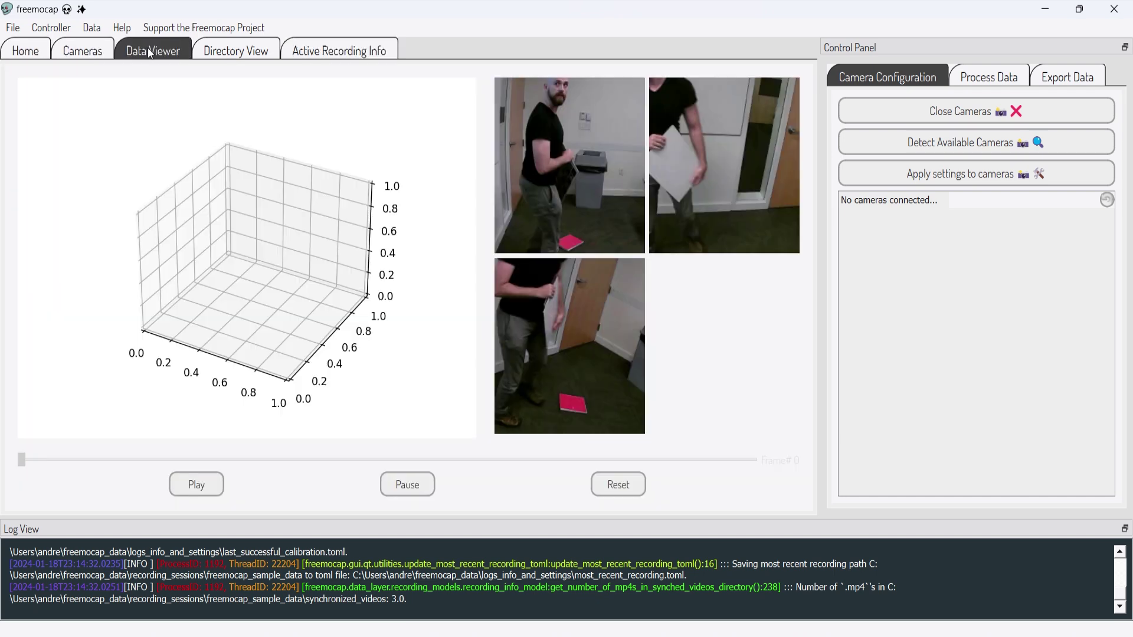
- Set the capture volume to calibrate from the active recording with a Charuco square size of 58 mm, and run the calibration
{"action": "left_click", "coordinate": [1001, 82]}
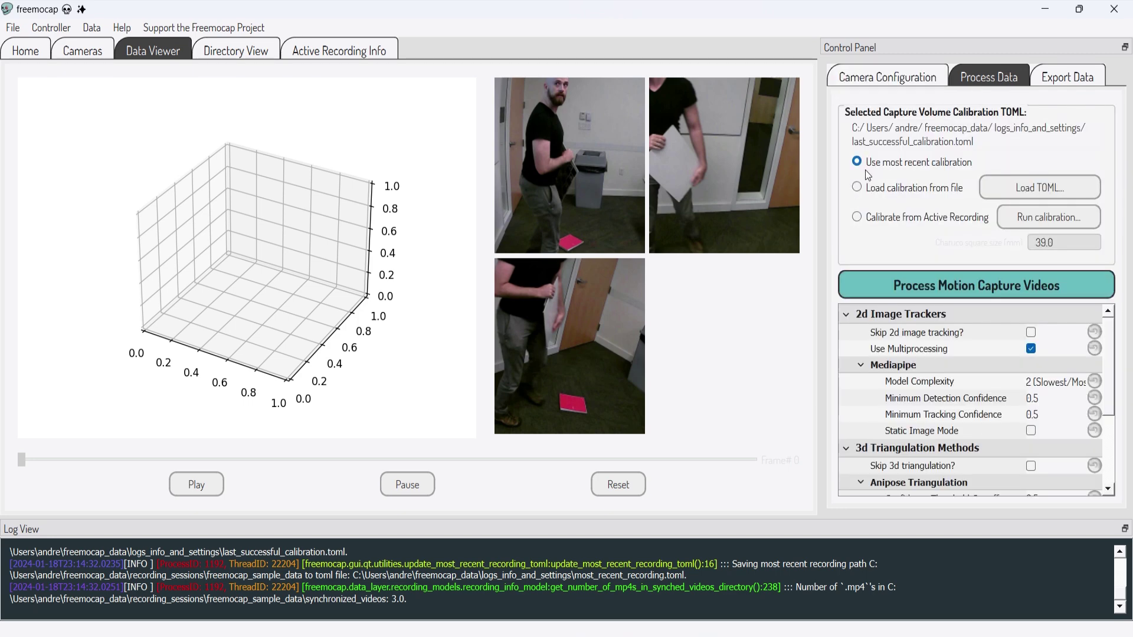
{"action": "left_click", "coordinate": [857, 219]}
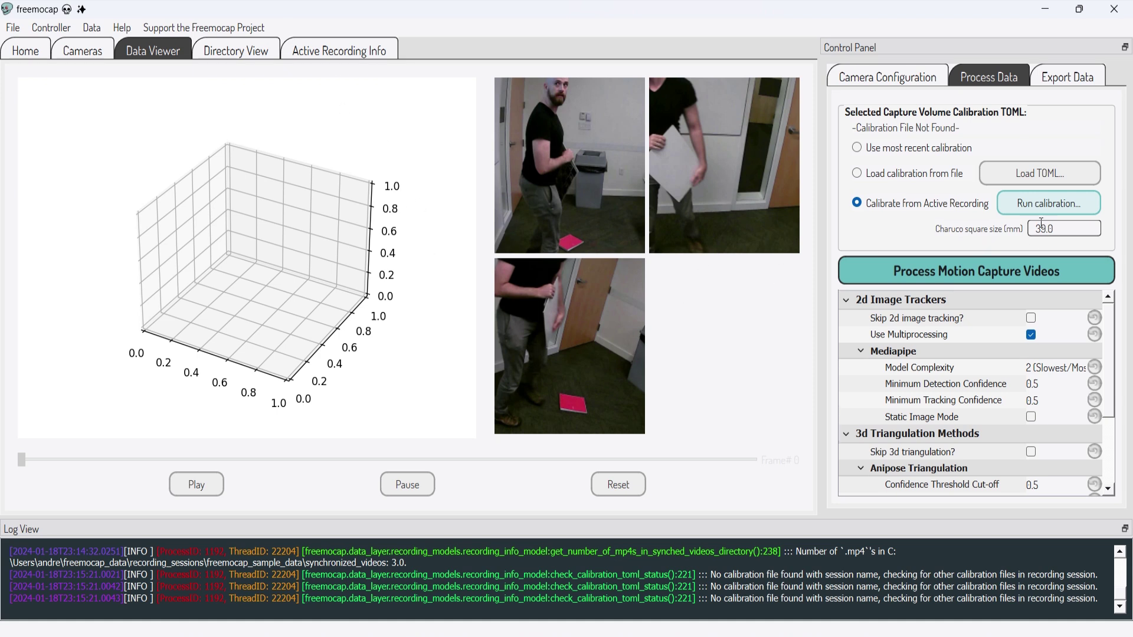
{"action": "double_click", "coordinate": [1071, 229]}
{"action": "type", "text": "58"}
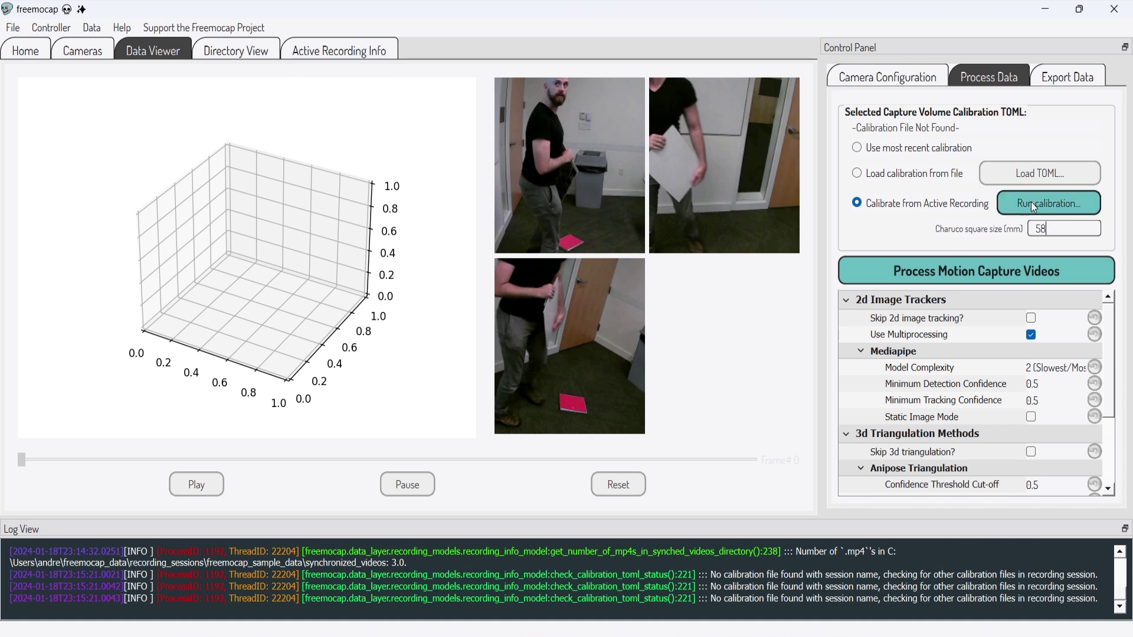
{"action": "left_click", "coordinate": [1079, 203]}
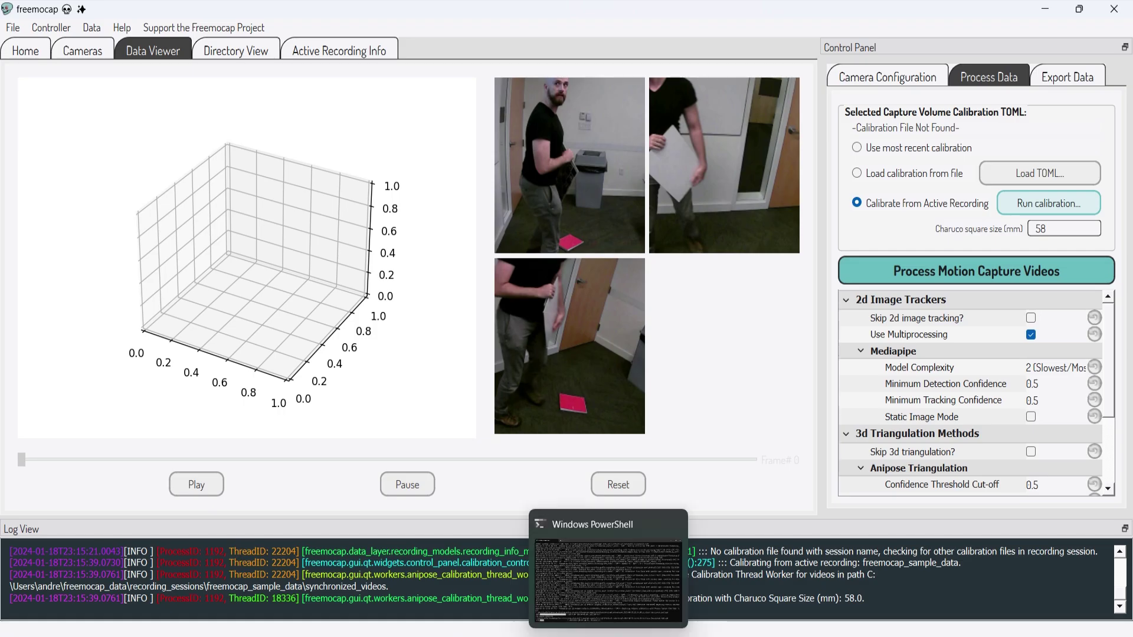
- Check the calibration's progress in PowerShell and its status entry in the FreeMoCap log
{"action": "left_click", "coordinate": [605, 471]}
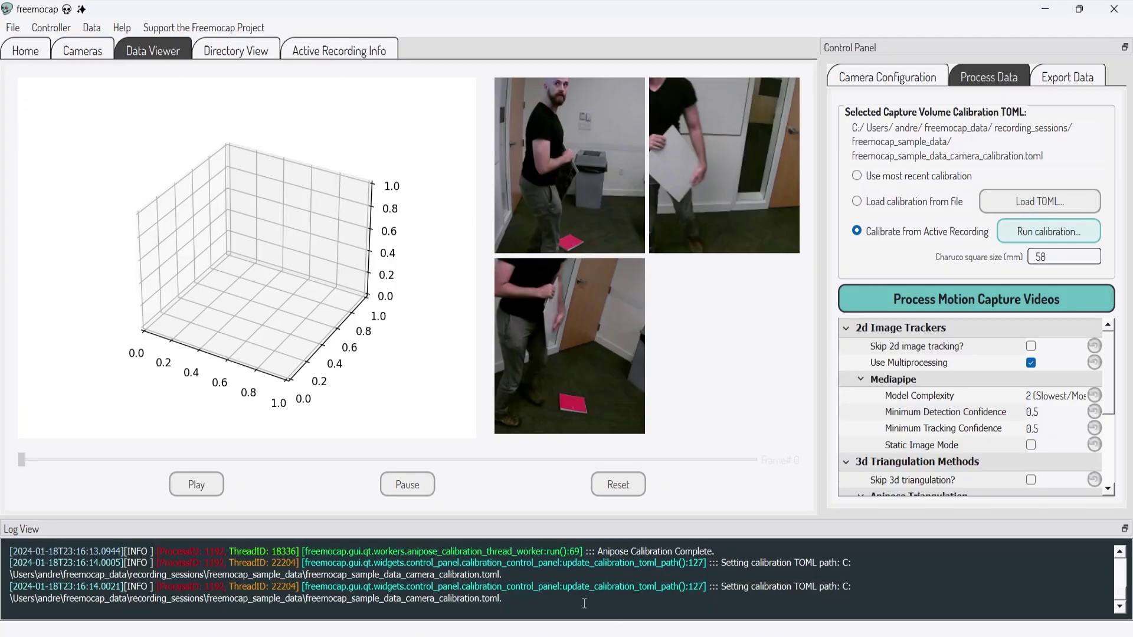
{"action": "left_click_drag", "start_coordinate": [595, 551], "coordinate": [723, 552]}
{"action": "left_click", "coordinate": [722, 551]}
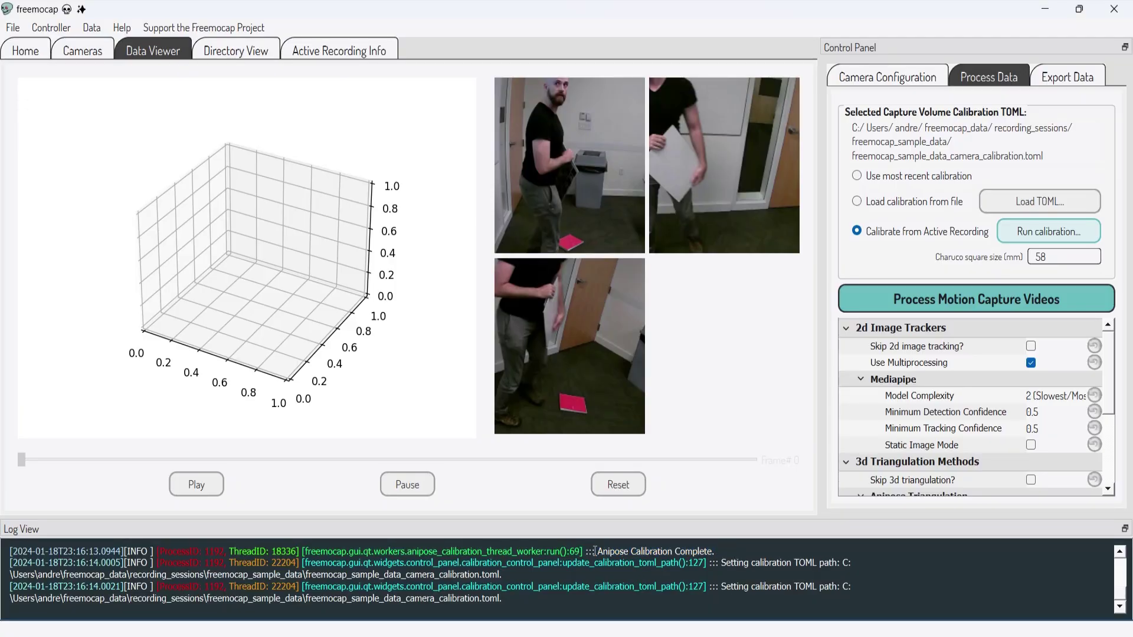
{"action": "left_click_drag", "start_coordinate": [594, 551], "coordinate": [712, 552]}
{"action": "left_click", "coordinate": [727, 551]}
- Switch to File Explorer, check the calibration TOML file and synchronized_videos in freemocap_sample_data, and return to FreeMoCap
{"action": "key", "text": "alt+Tab"}
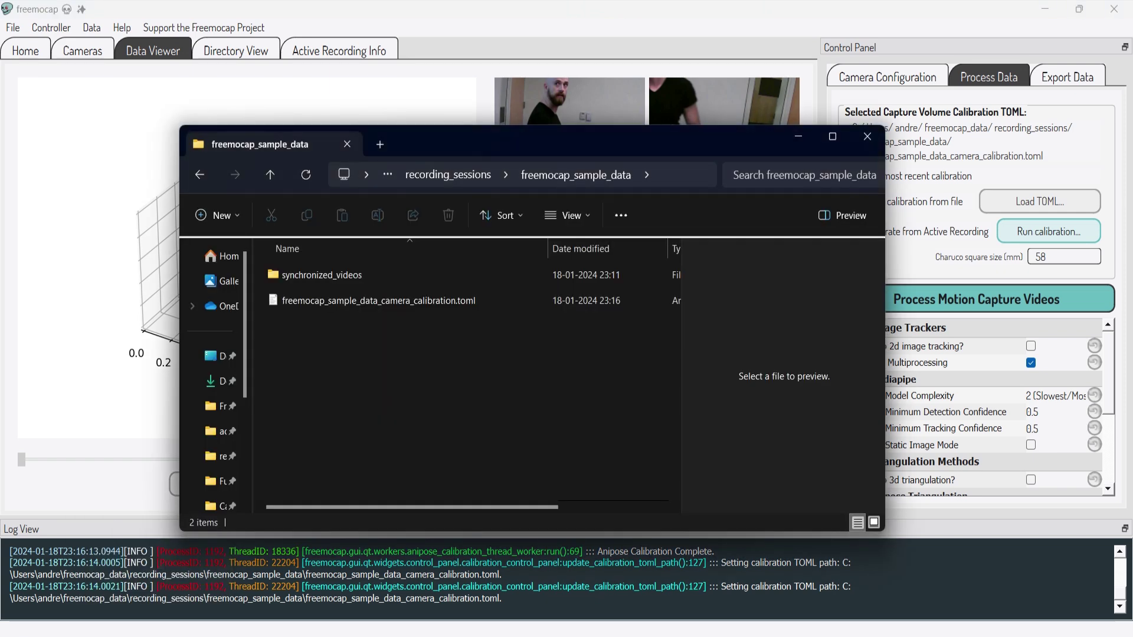
{"action": "left_click", "coordinate": [366, 302]}
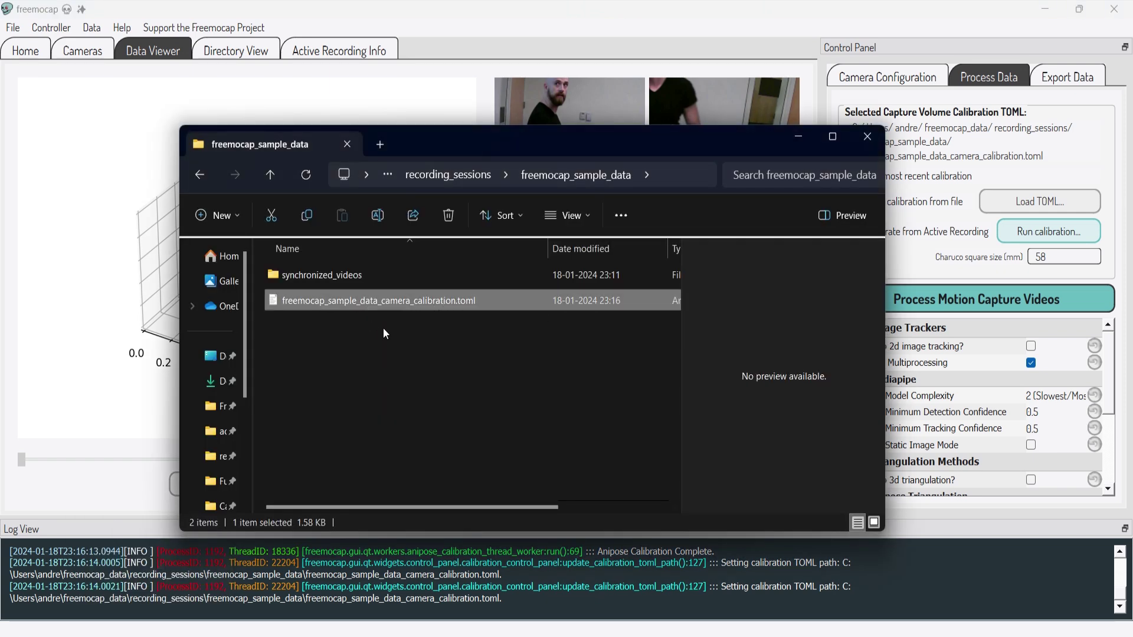
{"action": "left_click", "coordinate": [397, 337]}
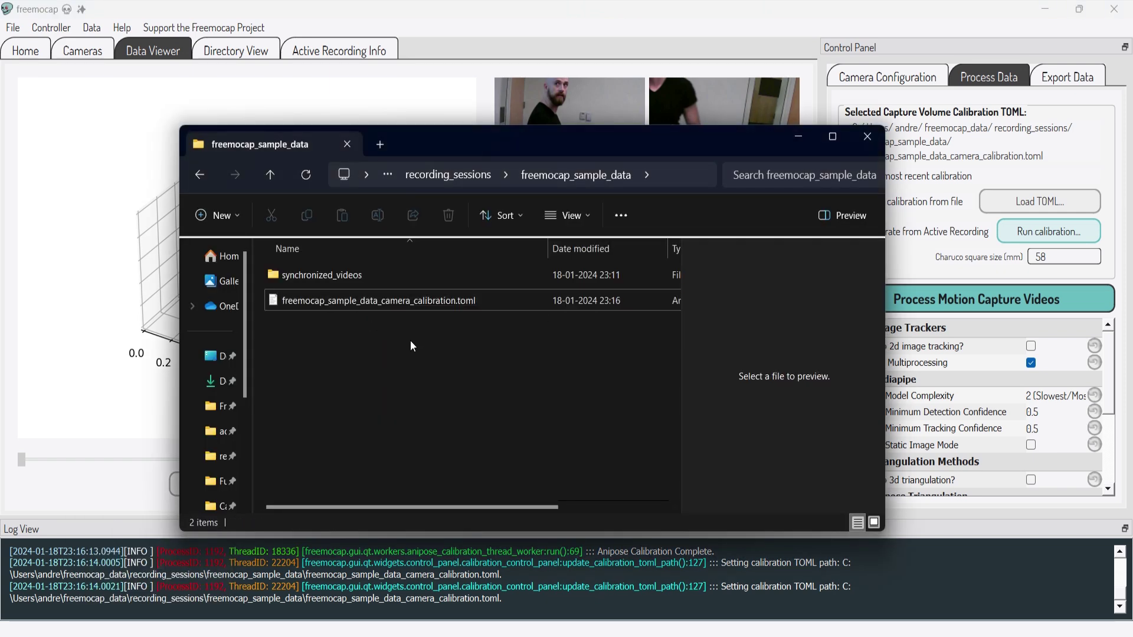
{"action": "double_click", "coordinate": [357, 275]}
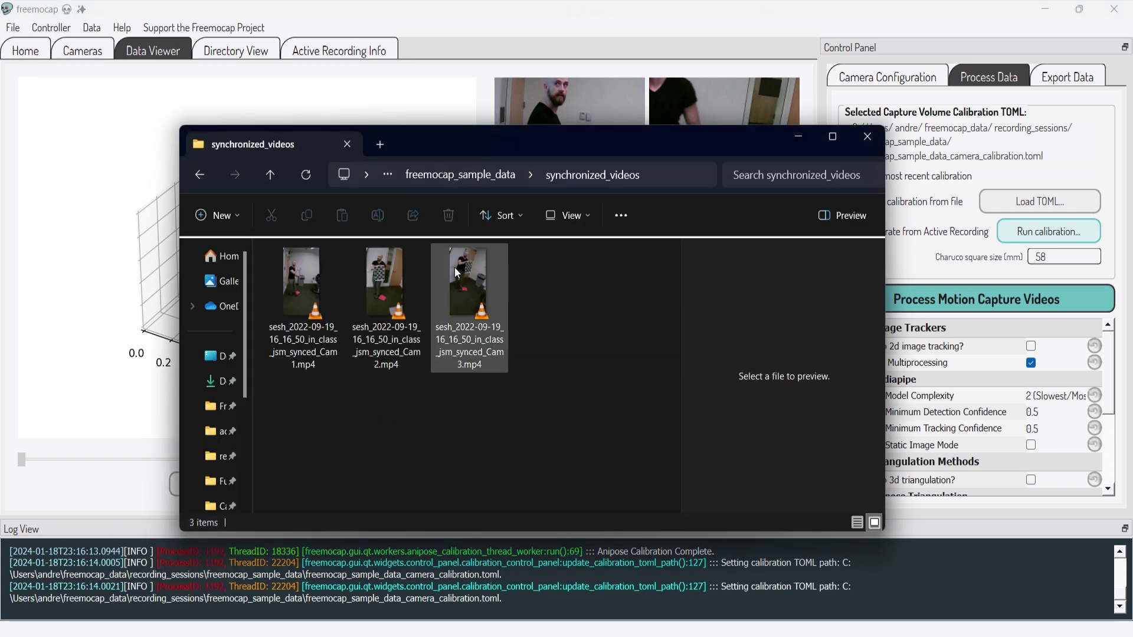
{"action": "left_click", "coordinate": [270, 176]}
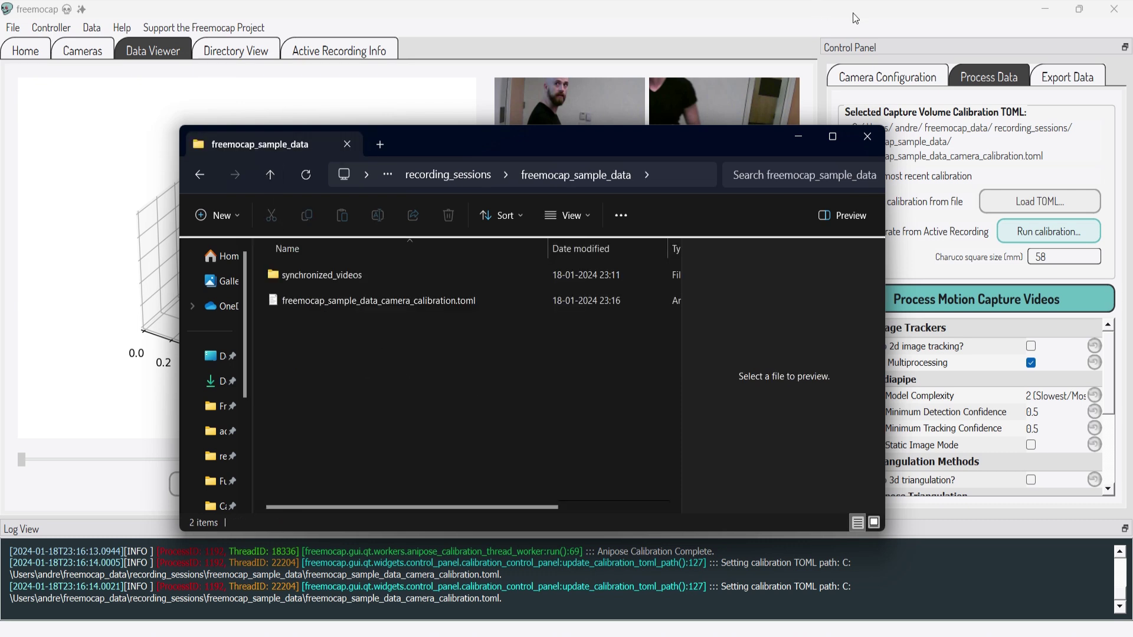
{"action": "left_click", "coordinate": [806, 136]}
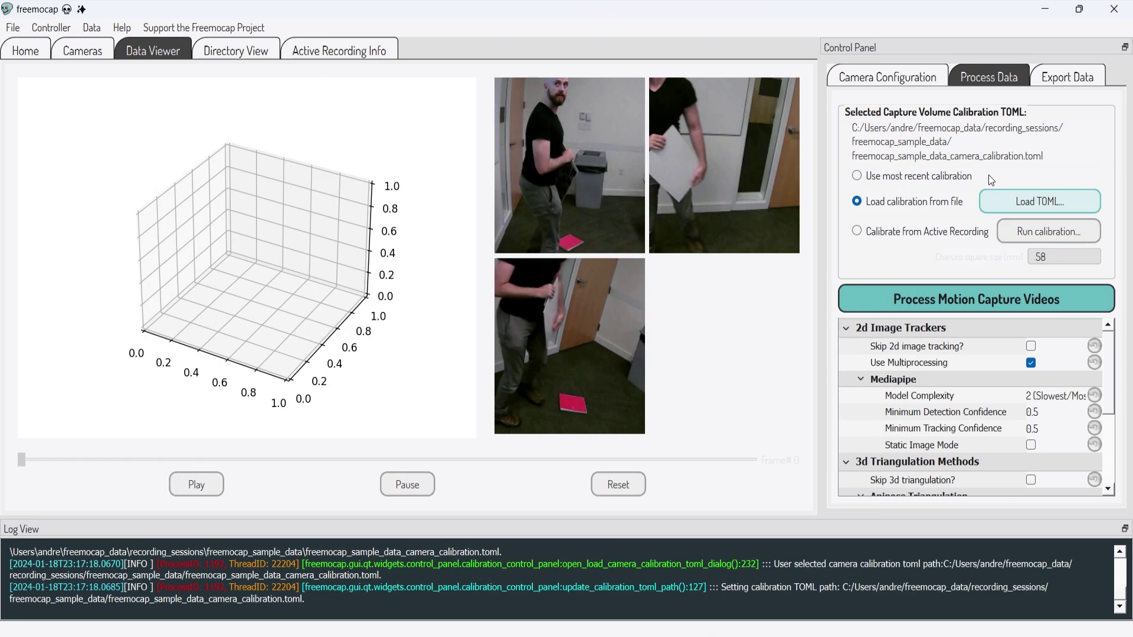
- Load the existing recording again from the synchronized_videos folder inside freemocap_sample_data
{"action": "left_click", "coordinate": [33, 54]}
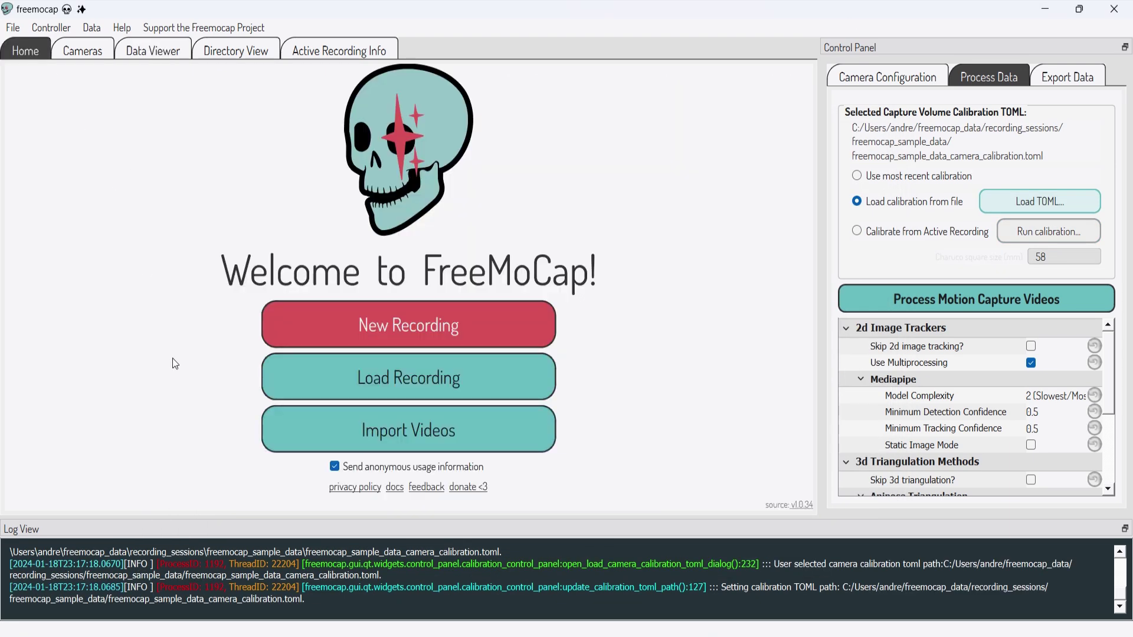
{"action": "left_click", "coordinate": [412, 378]}
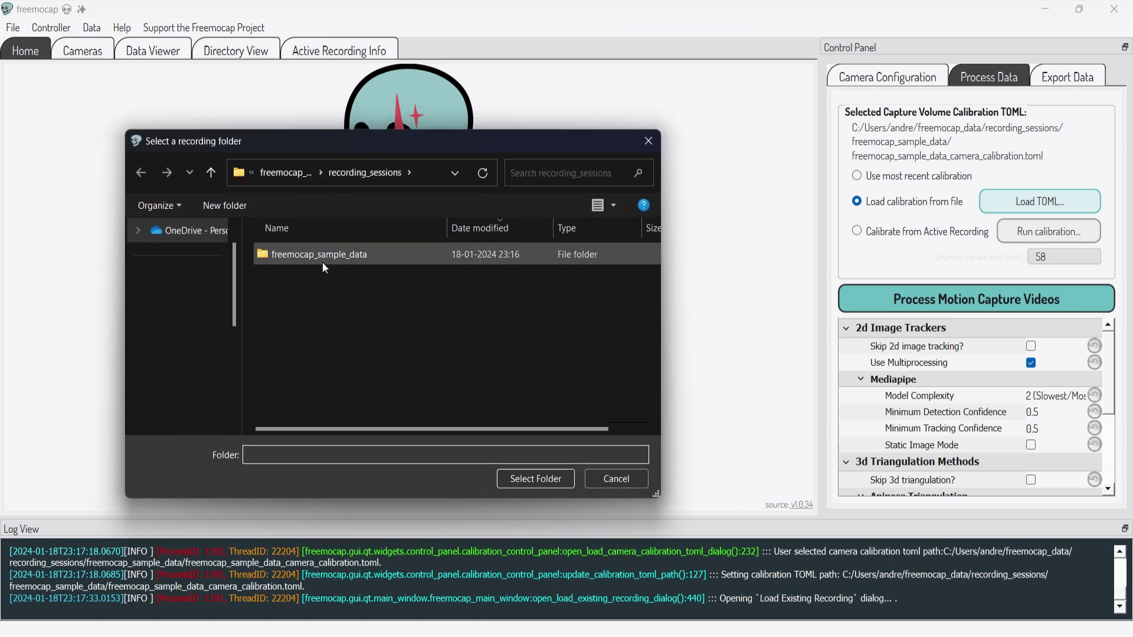
{"action": "double_click", "coordinate": [322, 260]}
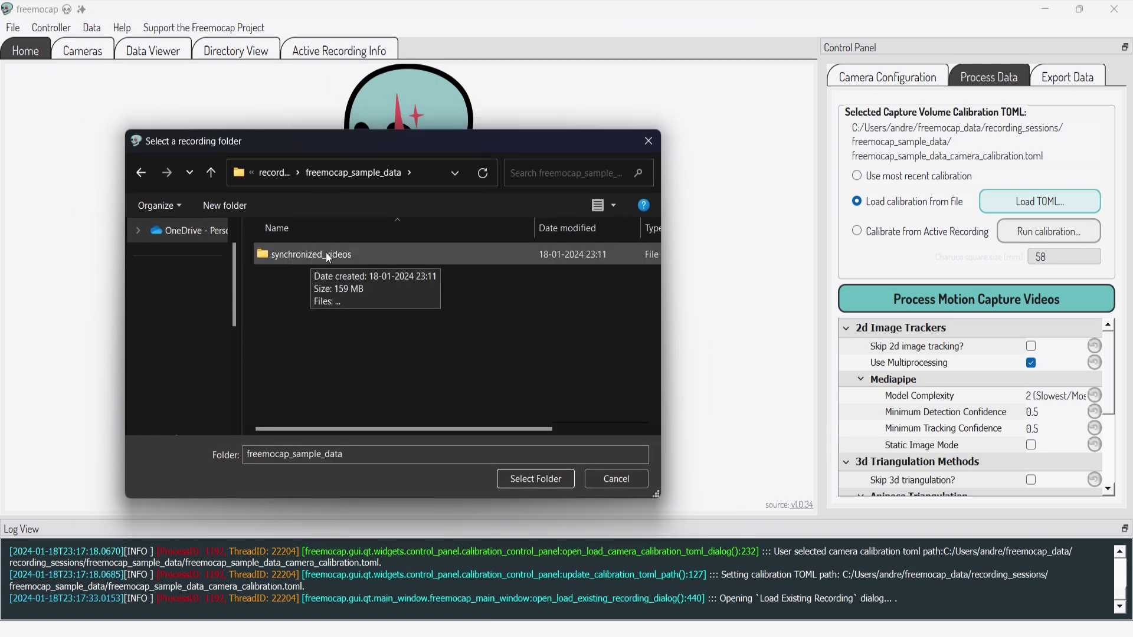
{"action": "double_click", "coordinate": [326, 254]}
{"action": "left_click", "coordinate": [526, 477]}
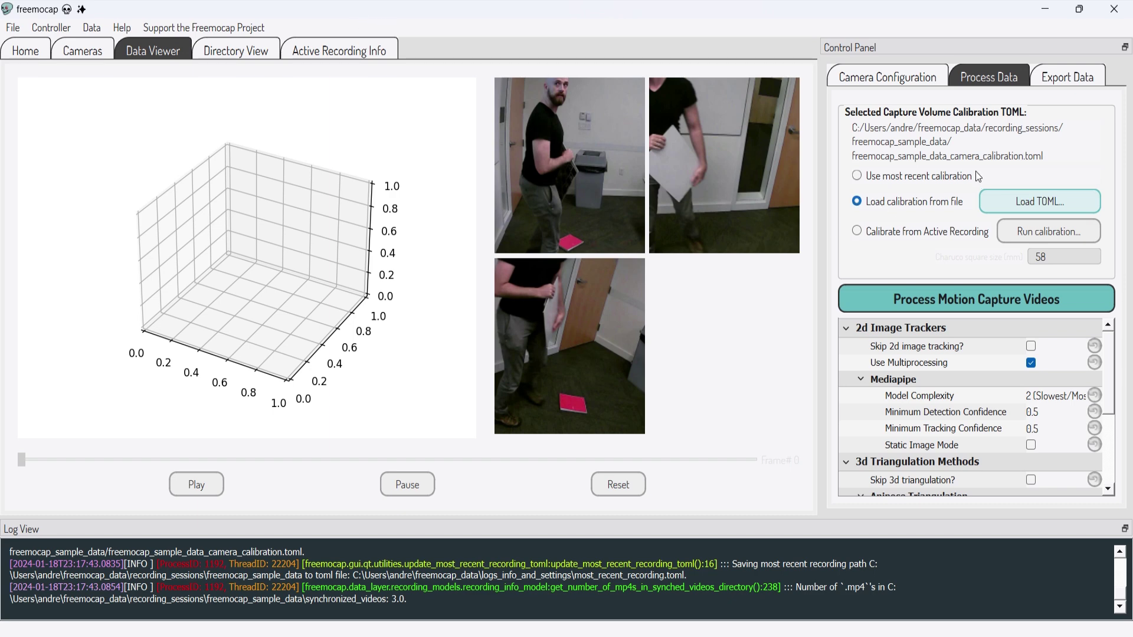
- Load the camera calibration from freemocap_sample_data_camera_calibration.toml
{"action": "left_click", "coordinate": [1022, 196]}
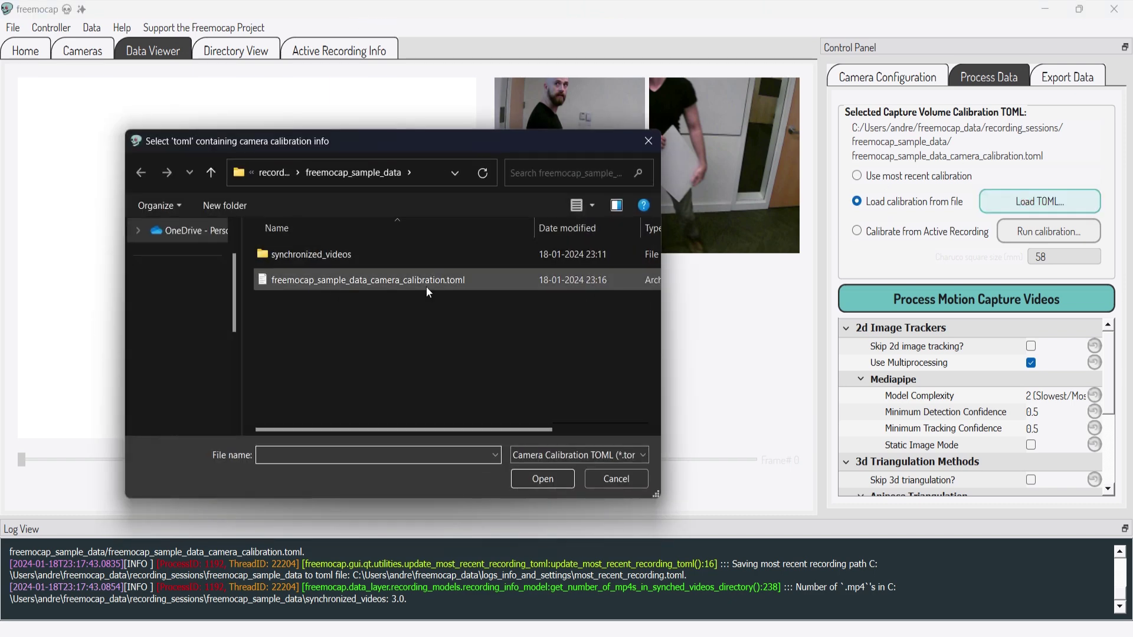
{"action": "left_click", "coordinate": [348, 282]}
{"action": "left_click", "coordinate": [542, 477]}
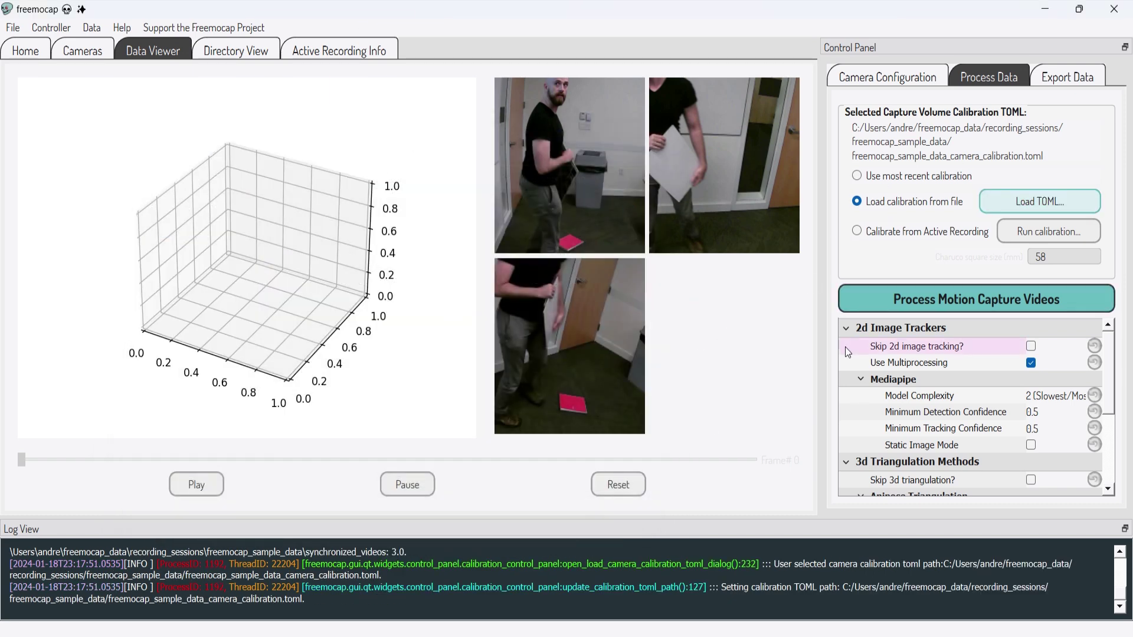
- Review the 2D tracking, 3D triangulation and Butterworth filter settings, and turn Use Multiprocessing back on
{"action": "scroll", "coordinate": [885, 360], "scroll_direction": "down", "scroll_amount": 3}
{"action": "scroll", "coordinate": [894, 366], "scroll_direction": "up", "scroll_amount": 3}
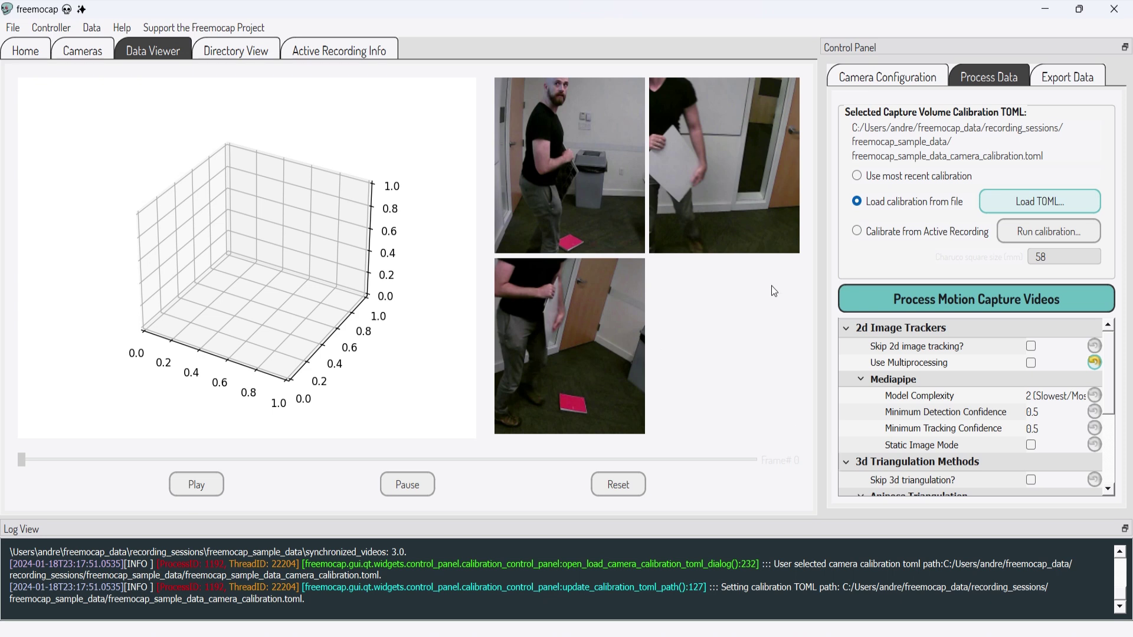
{"action": "left_click", "coordinate": [1032, 363]}
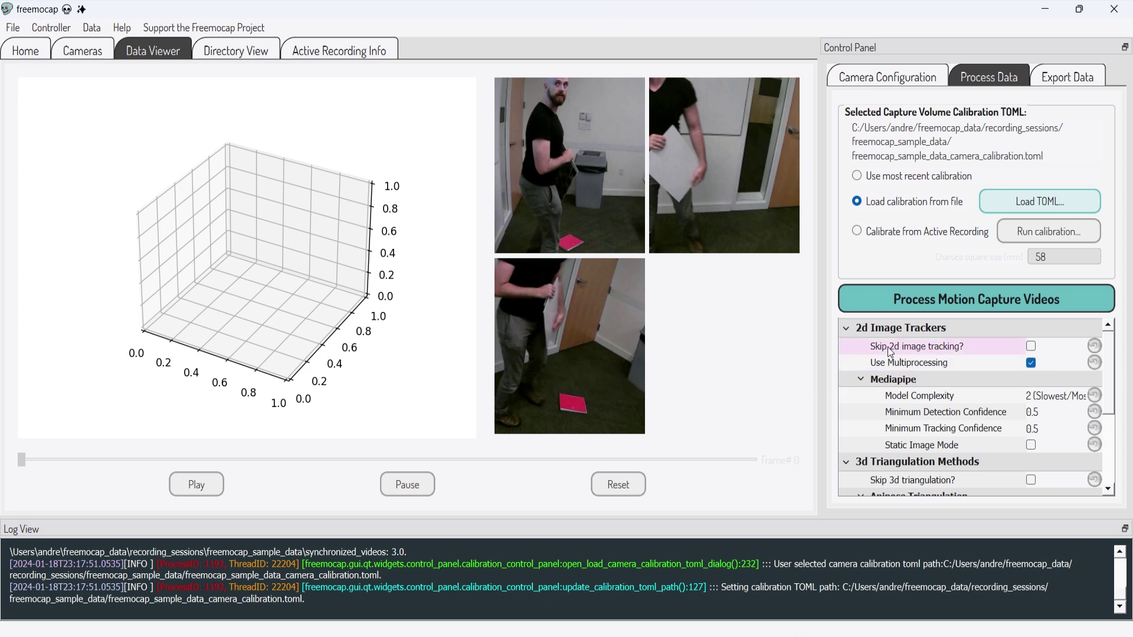
{"action": "scroll", "coordinate": [953, 352], "scroll_direction": "down", "scroll_amount": 1}
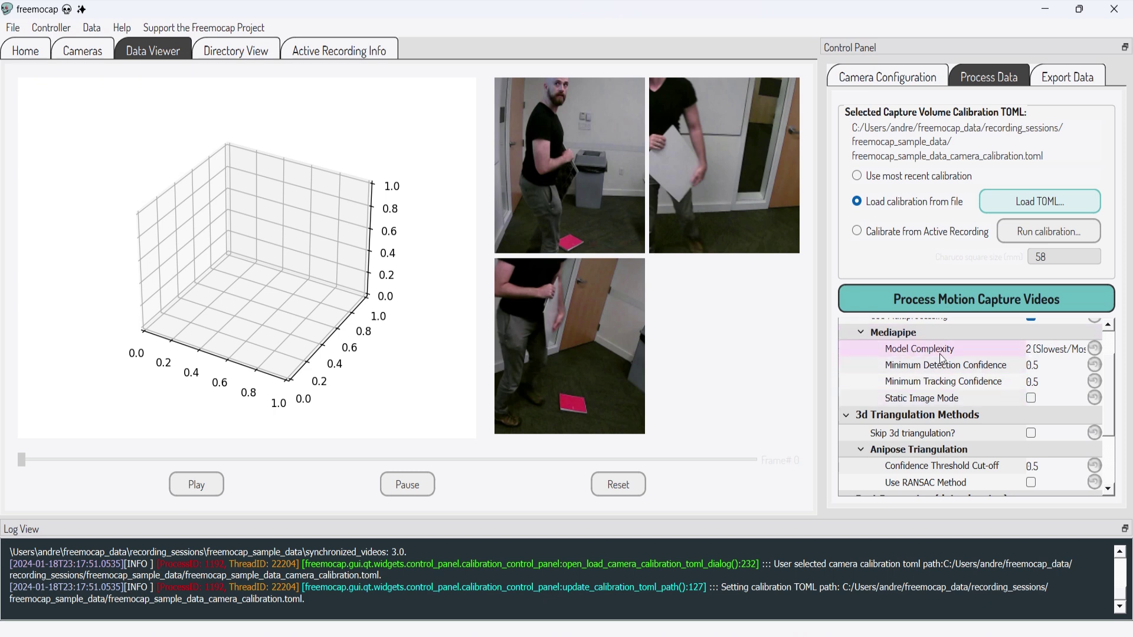
{"action": "scroll", "coordinate": [901, 381], "scroll_direction": "down", "scroll_amount": 1}
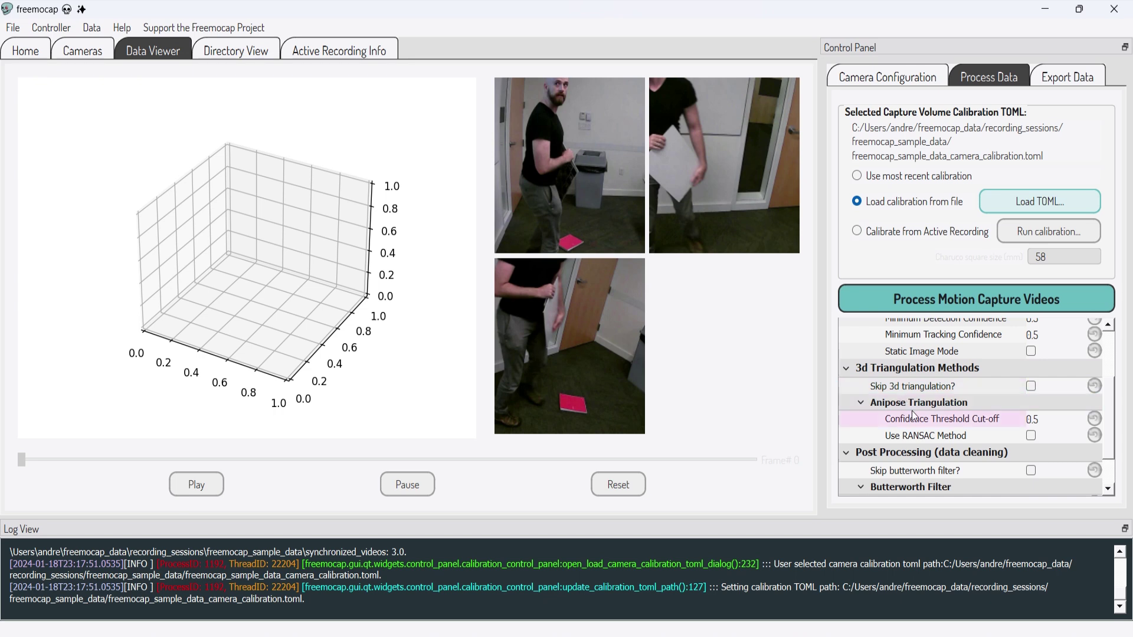
{"action": "scroll", "coordinate": [1113, 416], "scroll_direction": "down", "scroll_amount": 1}
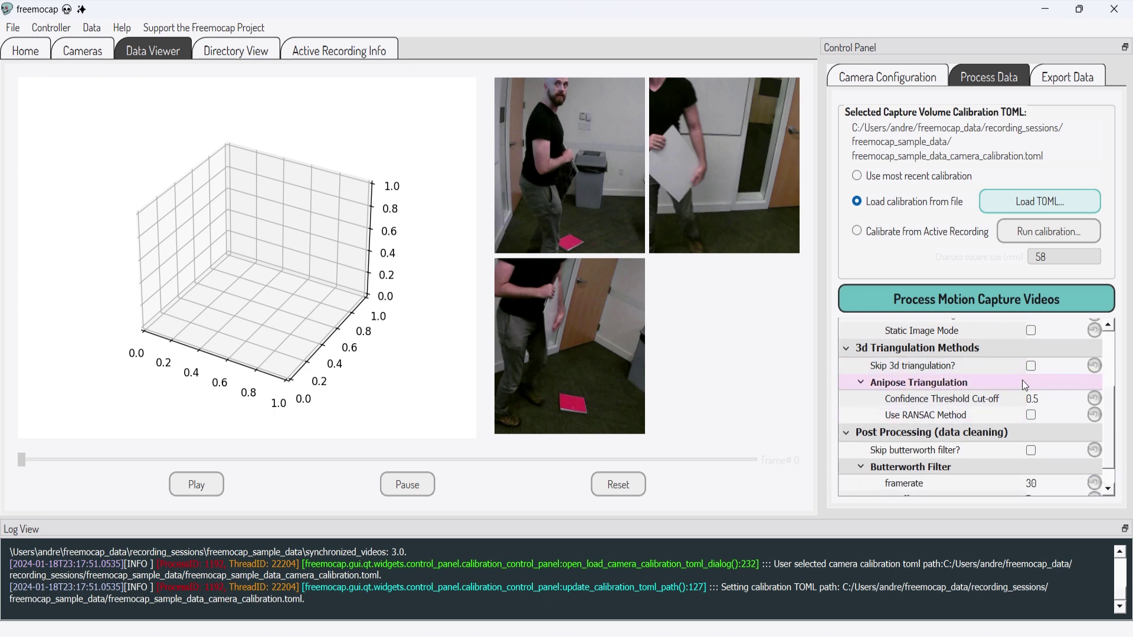
{"action": "scroll", "coordinate": [985, 434], "scroll_direction": "down", "scroll_amount": 1}
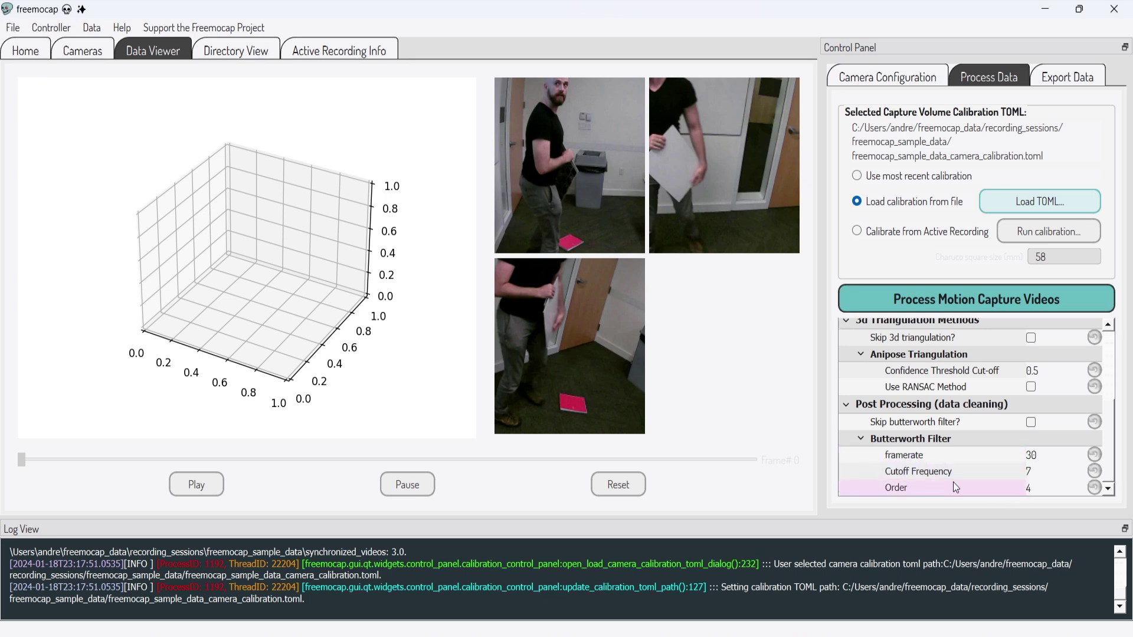
{"action": "scroll", "coordinate": [953, 482], "scroll_direction": "up", "scroll_amount": 5}
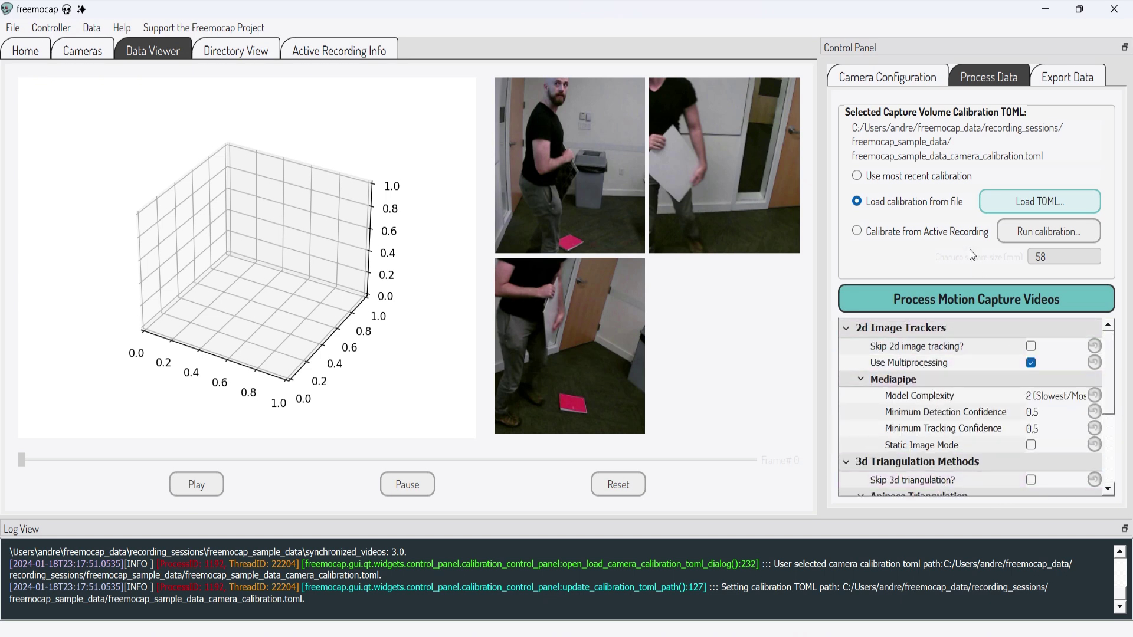
- Process the motion capture videos and monitor the skeleton reconstruction progress in PowerShell
{"action": "left_click", "coordinate": [968, 299]}
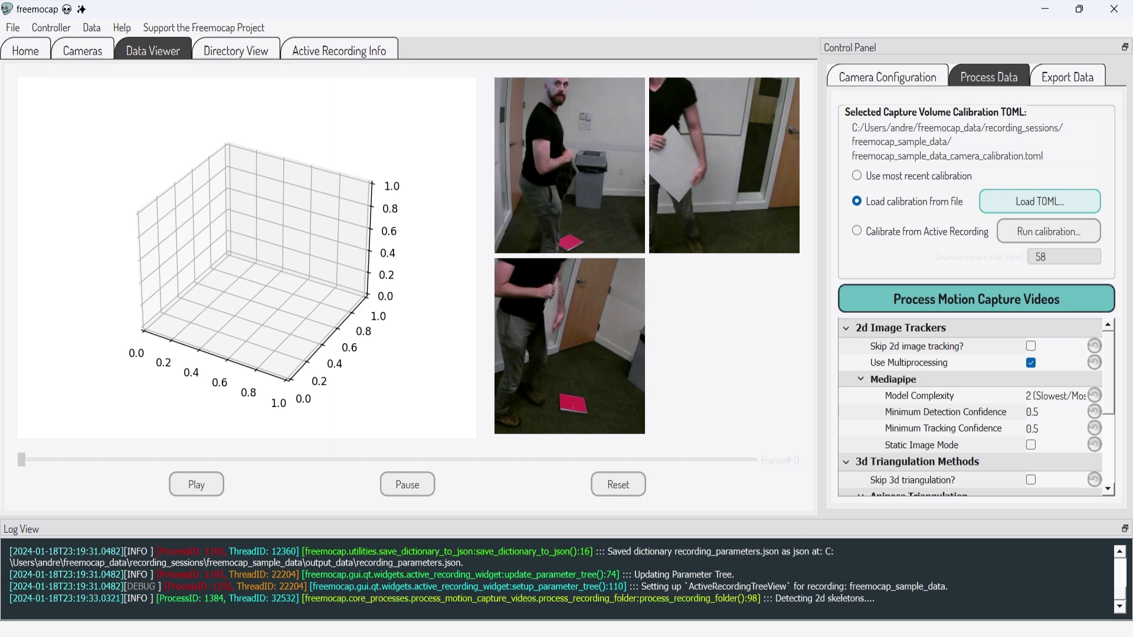
{"action": "key", "text": "alt+Tab"}
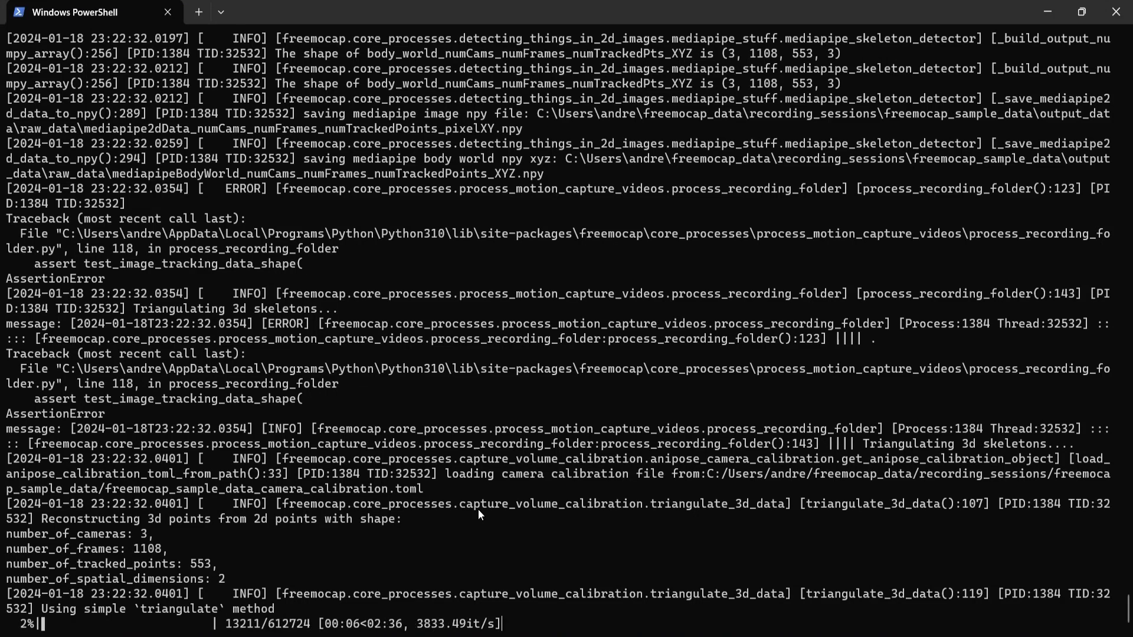
{"action": "left_click_drag", "start_coordinate": [37, 611], "coordinate": [302, 602]}
{"action": "right_click", "coordinate": [263, 603]}
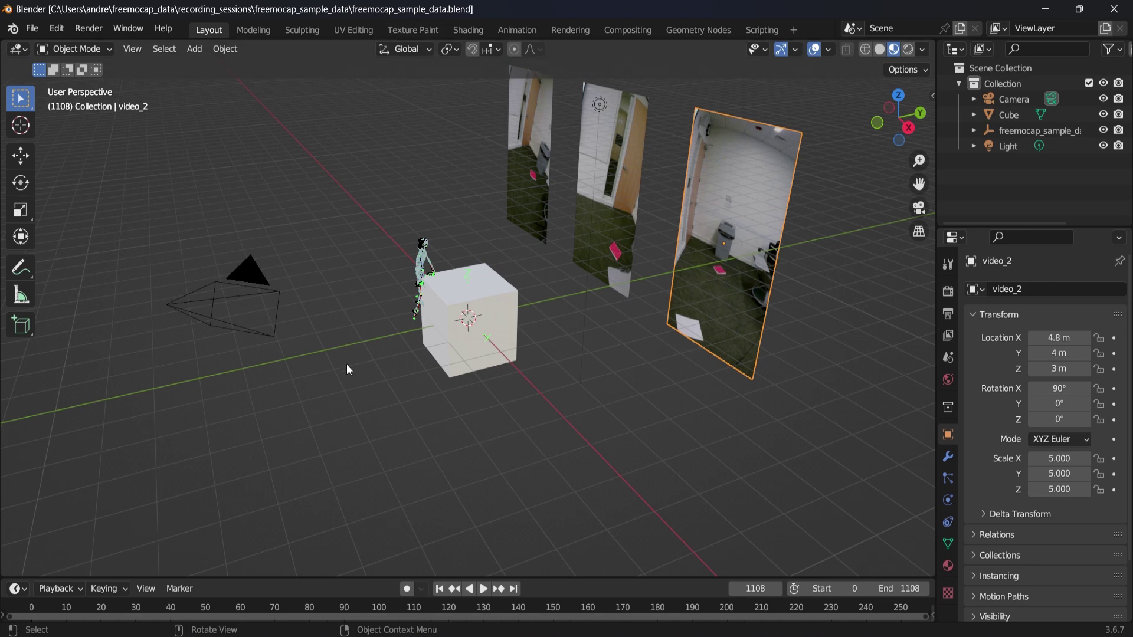
- In Blender, search the add-on preferences for "rig", check that Rigify is enabled and view its details, and close the preferences
{"action": "middle_click_drag", "start_coordinate": [348, 369], "coordinate": [401, 313]}
{"action": "left_click", "coordinate": [58, 28]}
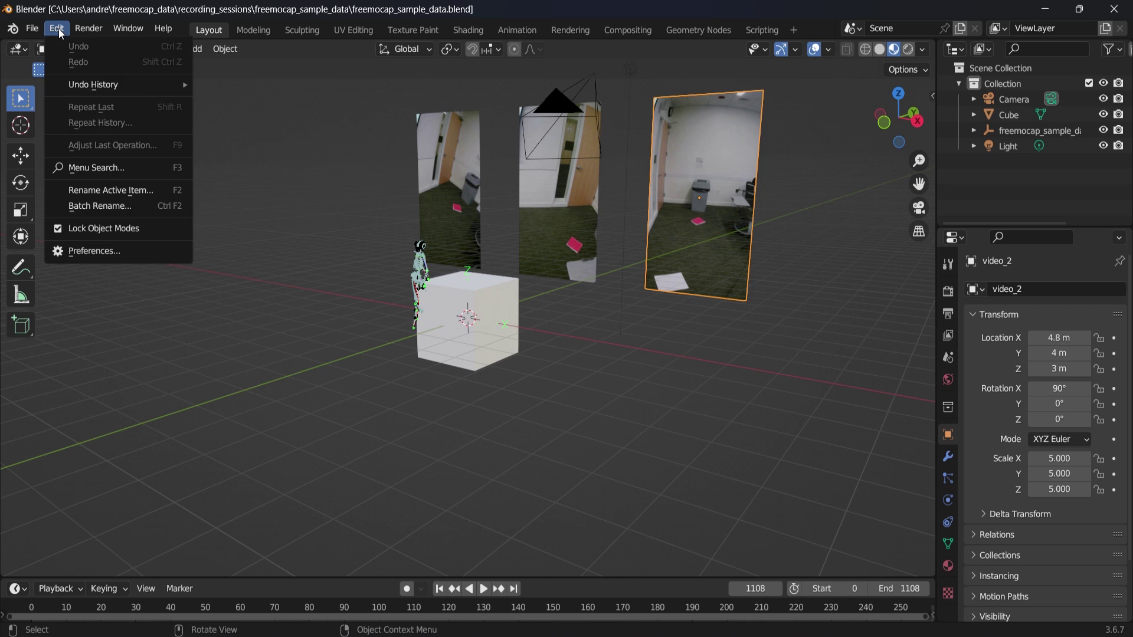
{"action": "left_click", "coordinate": [159, 252]}
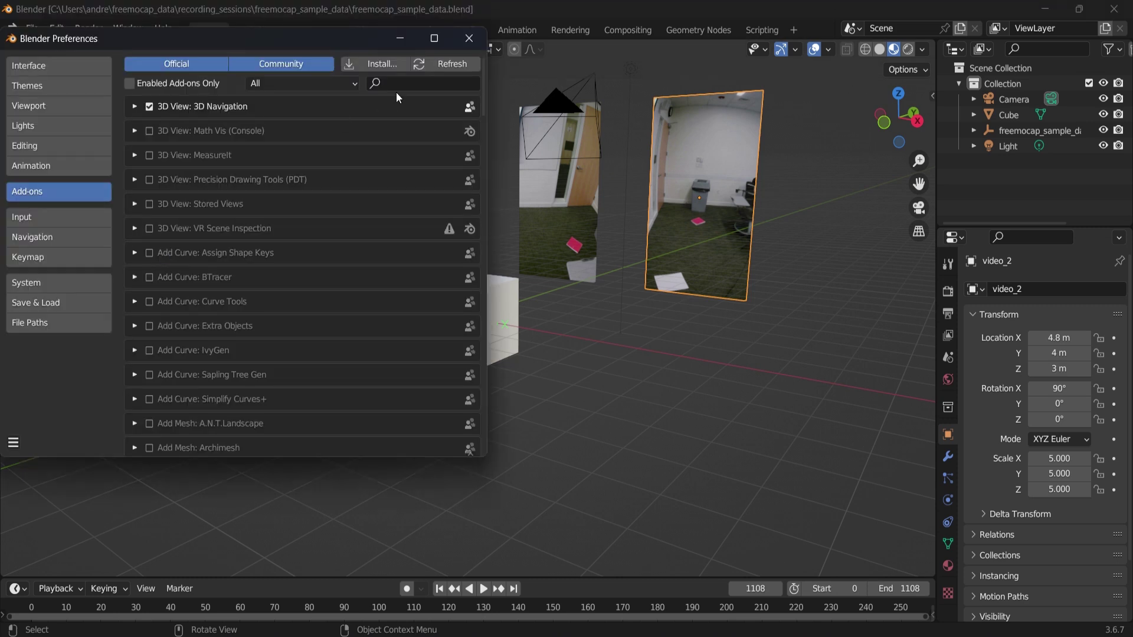
{"action": "left_click", "coordinate": [415, 80]}
{"action": "type", "text": "rig"}
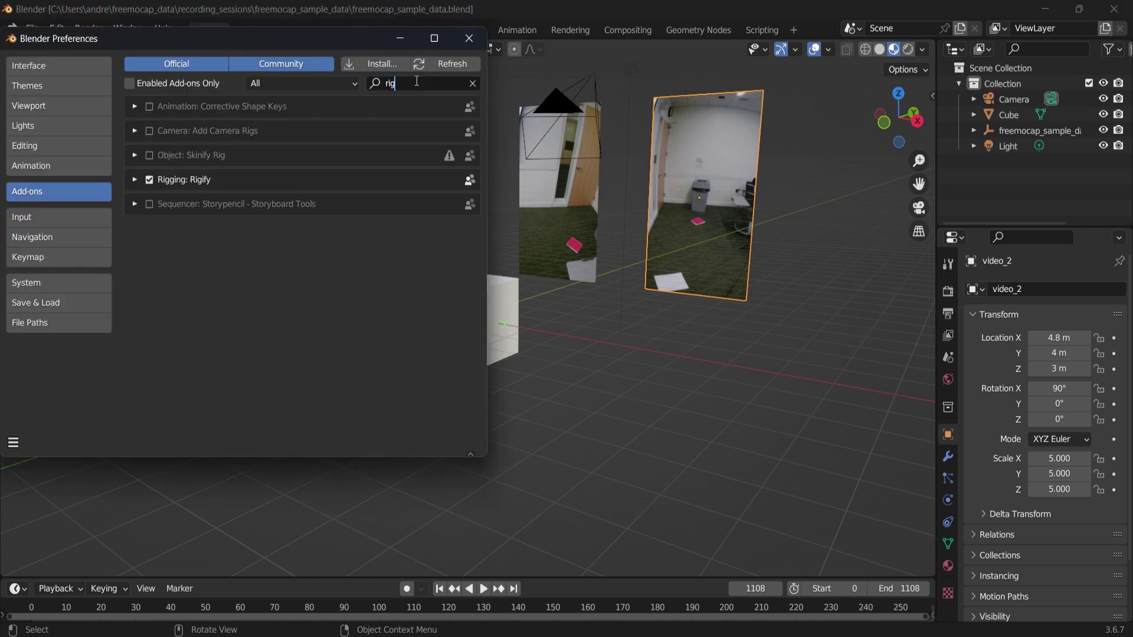
{"action": "left_click", "coordinate": [136, 183]}
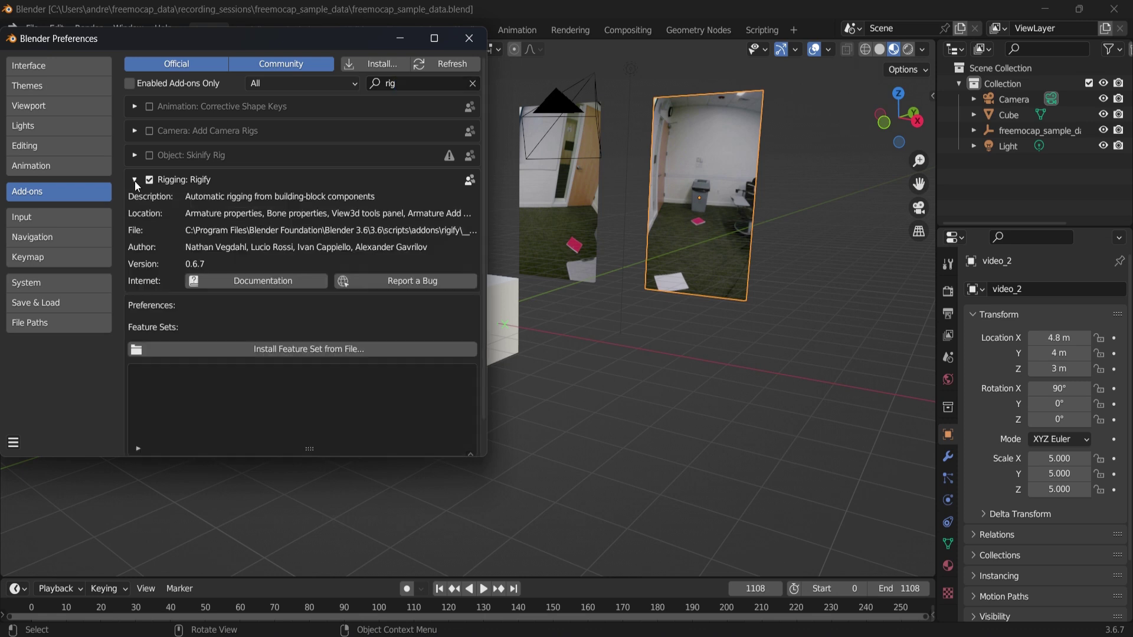
{"action": "left_click", "coordinate": [135, 180]}
{"action": "left_click_drag", "start_coordinate": [365, 42], "coordinate": [389, 77]}
{"action": "left_click", "coordinate": [496, 68]}
- Switch to File Explorer, sort the freemocap_sample_data folder by name, and open annotated_videos to find the Cam1 video
{"action": "key", "text": "alt+Tab"}
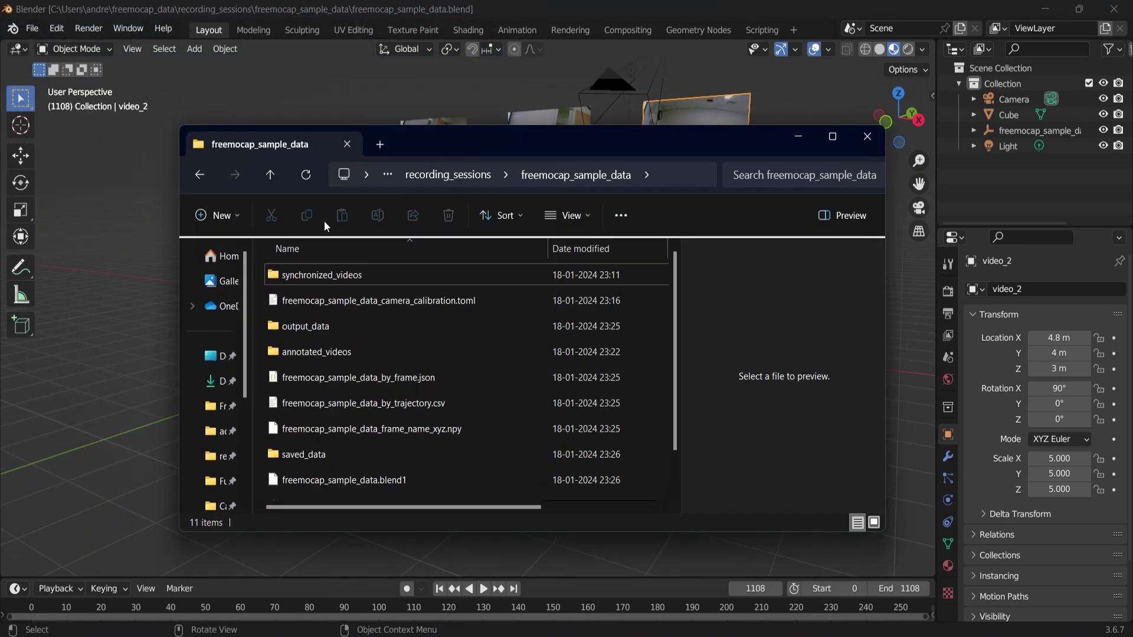
{"action": "left_click", "coordinate": [479, 248]}
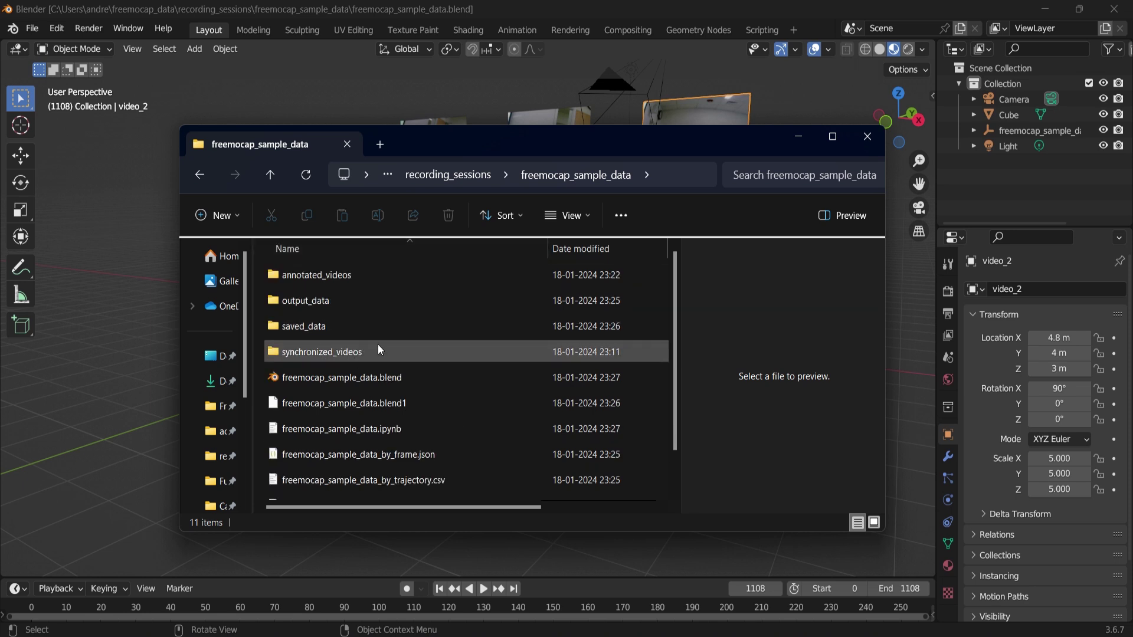
{"action": "double_click", "coordinate": [339, 276]}
{"action": "left_click", "coordinate": [303, 281]}
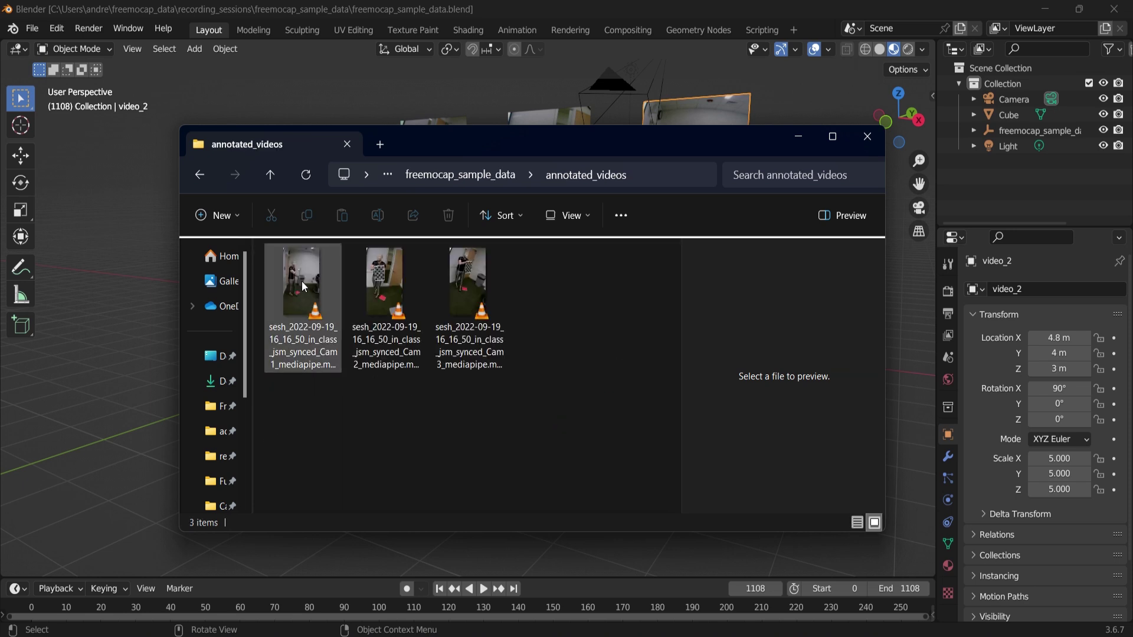
- Open the annotated Cam2 video, skip ahead to examine the tracked skeleton overlay, and close the video player
{"action": "left_click", "coordinate": [367, 287]}
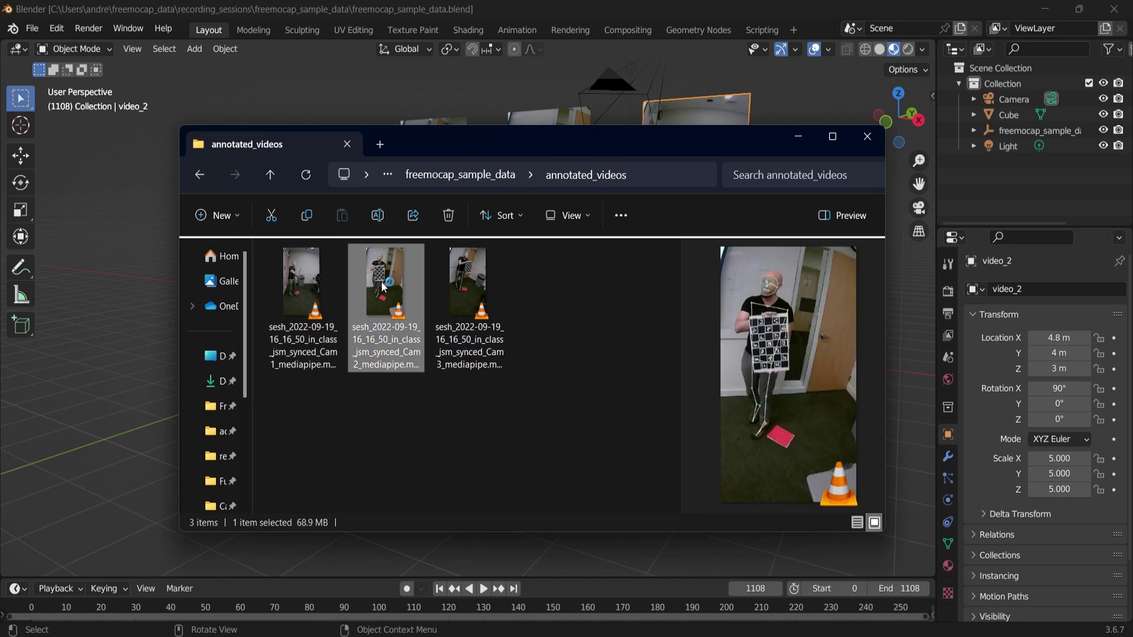
{"action": "double_click", "coordinate": [392, 321]}
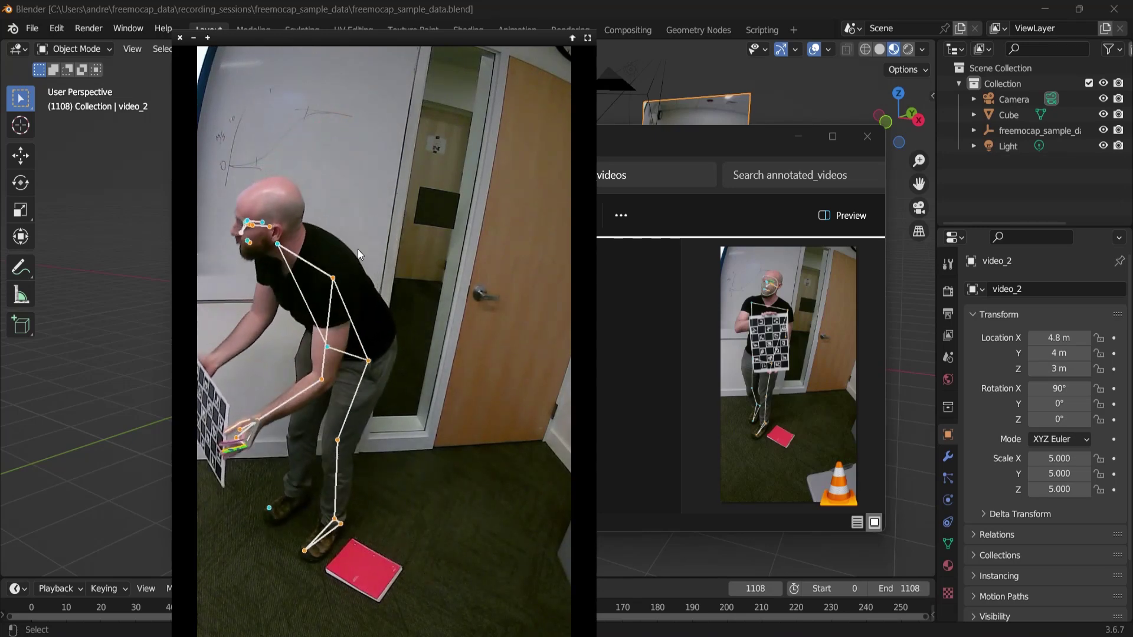
{"action": "key", "text": "Right"}
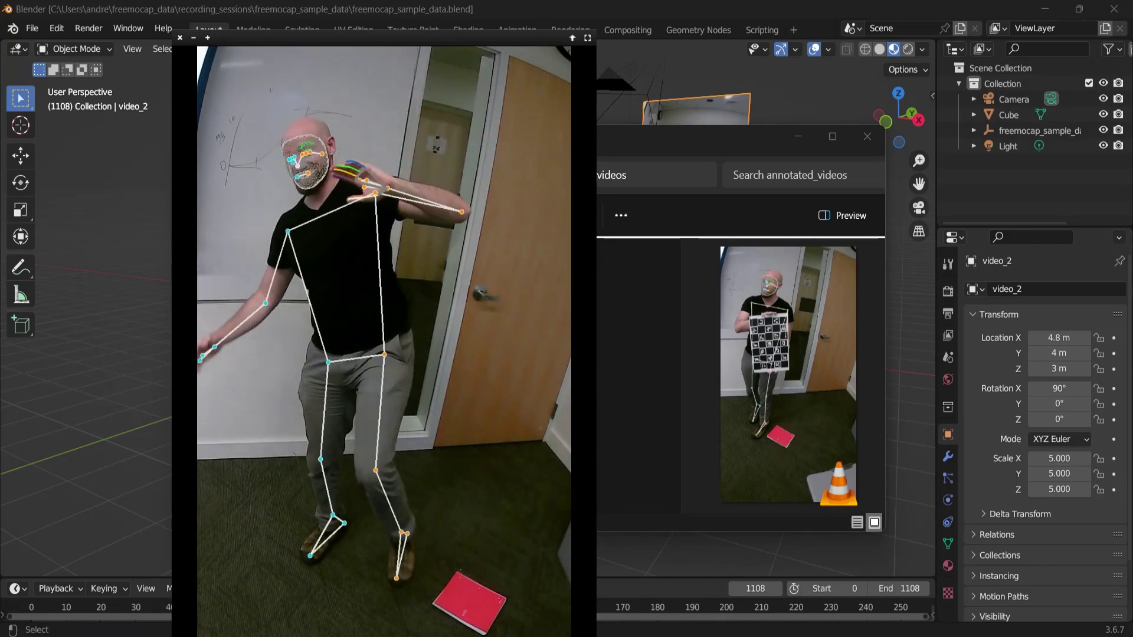
{"action": "key", "text": "space"}
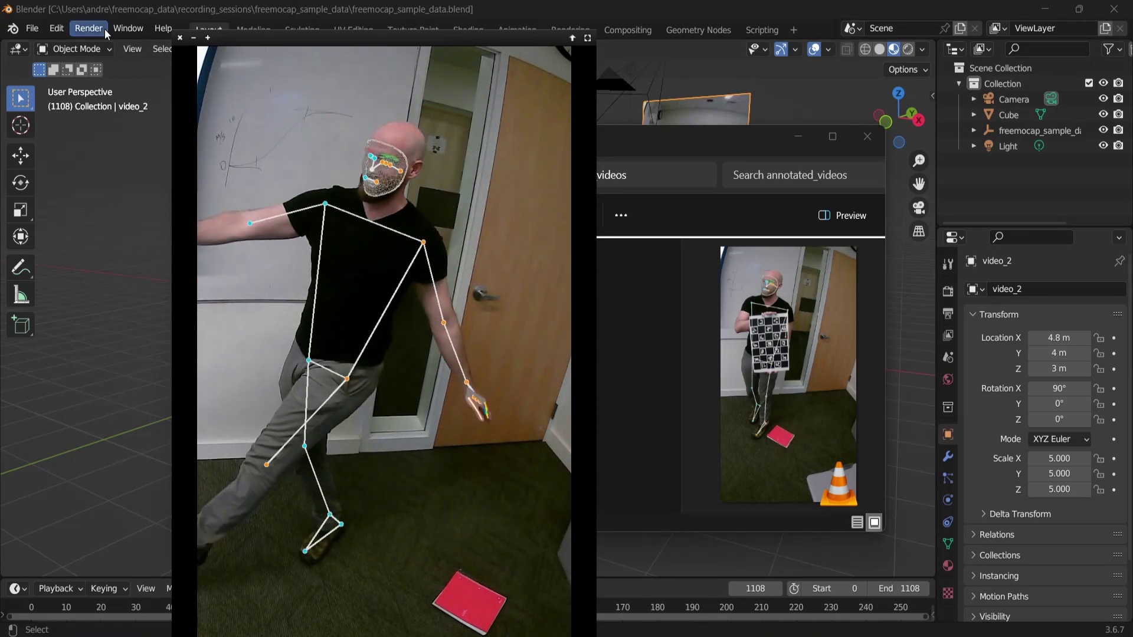
{"action": "left_click", "coordinate": [180, 37]}
{"action": "left_click", "coordinate": [444, 323]}
{"action": "left_click", "coordinate": [563, 409]}
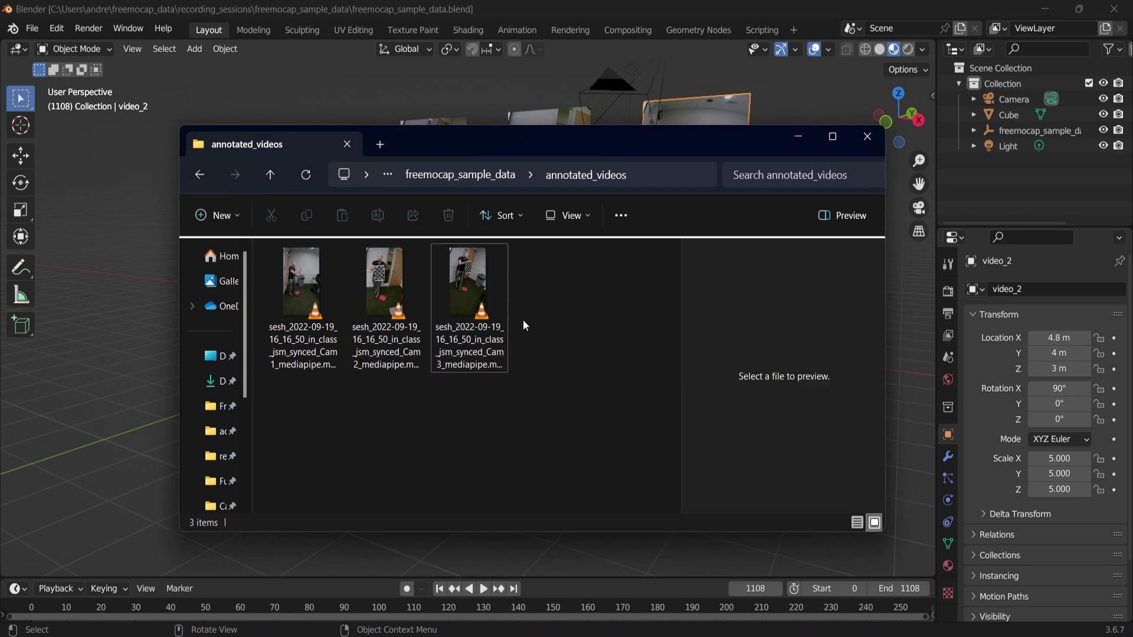
- Open the output_data folder of the sample recording, look through its exported data files, and return to the Blender scene
{"action": "key", "text": "alt+Left"}
{"action": "double_click", "coordinate": [312, 301]}
{"action": "scroll", "coordinate": [336, 389], "scroll_direction": "down", "scroll_amount": 3}
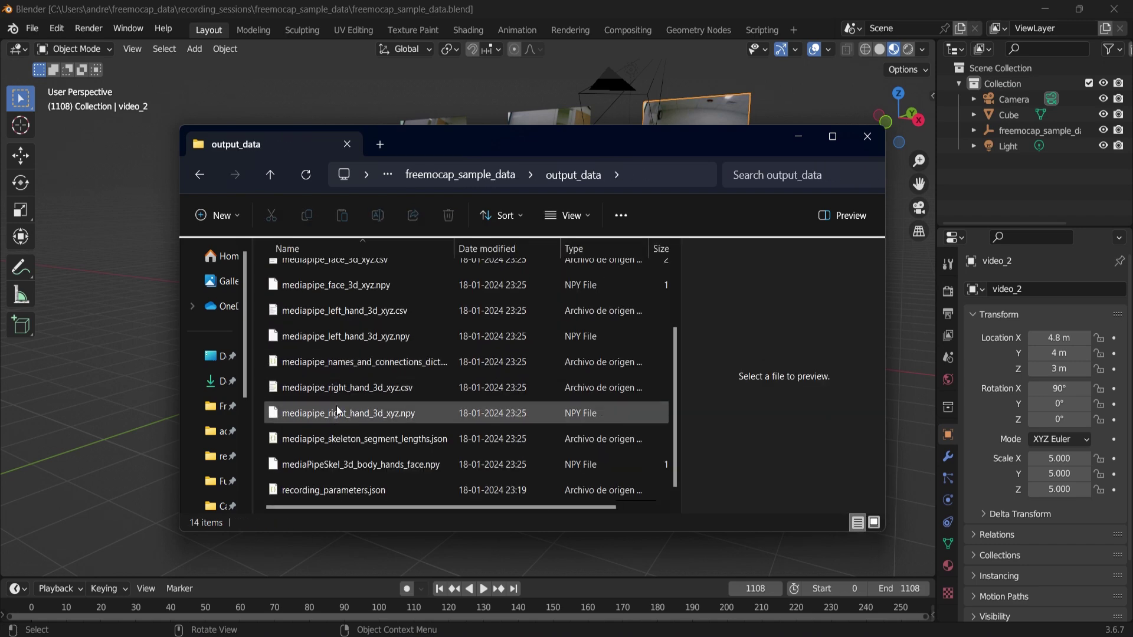
{"action": "scroll", "coordinate": [346, 388], "scroll_direction": "up", "scroll_amount": 3}
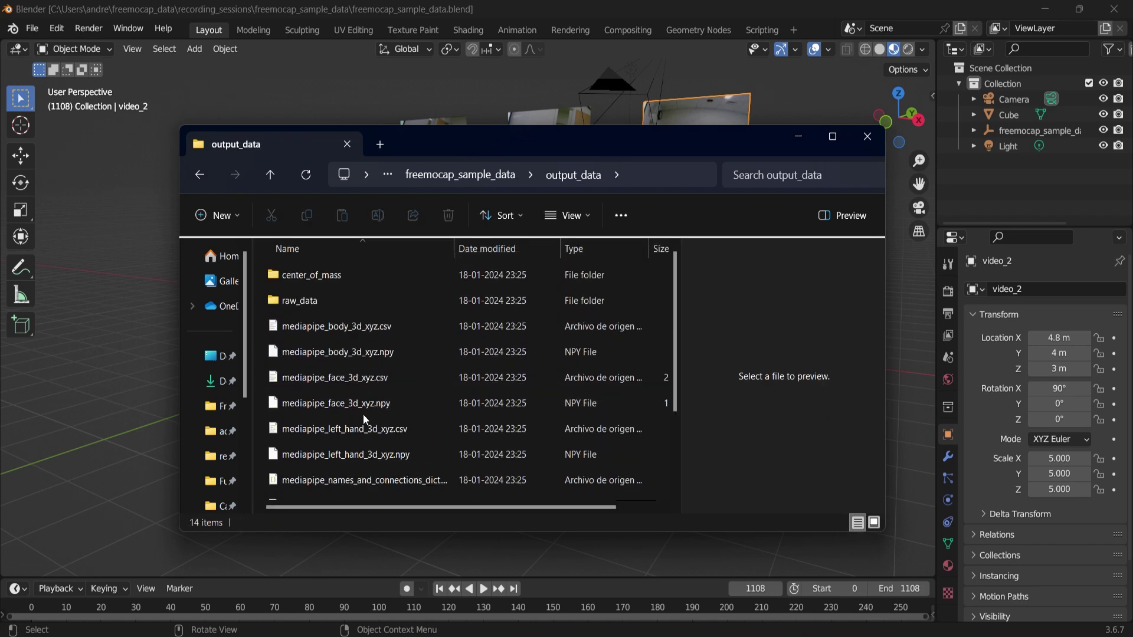
{"action": "scroll", "coordinate": [363, 414], "scroll_direction": "down", "scroll_amount": 3}
{"action": "left_click", "coordinate": [412, 296]}
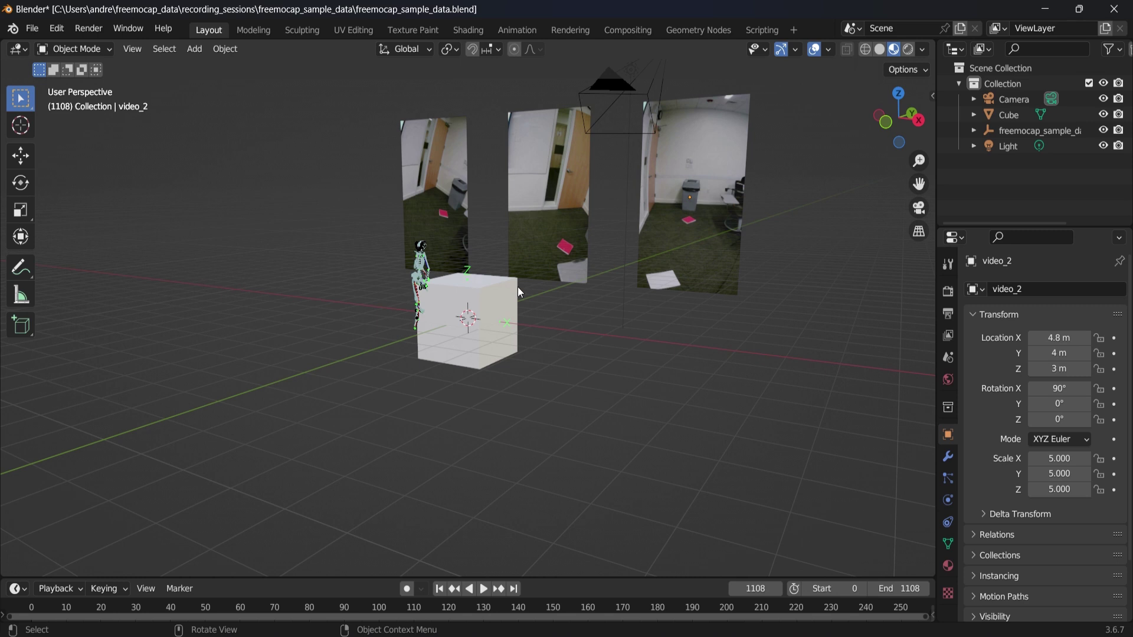
- Delete the Cube, the Light and the freemocap_sample_data parent empty from the scene
{"action": "middle_click_drag", "start_coordinate": [518, 287], "coordinate": [531, 316], "text": "shift"}
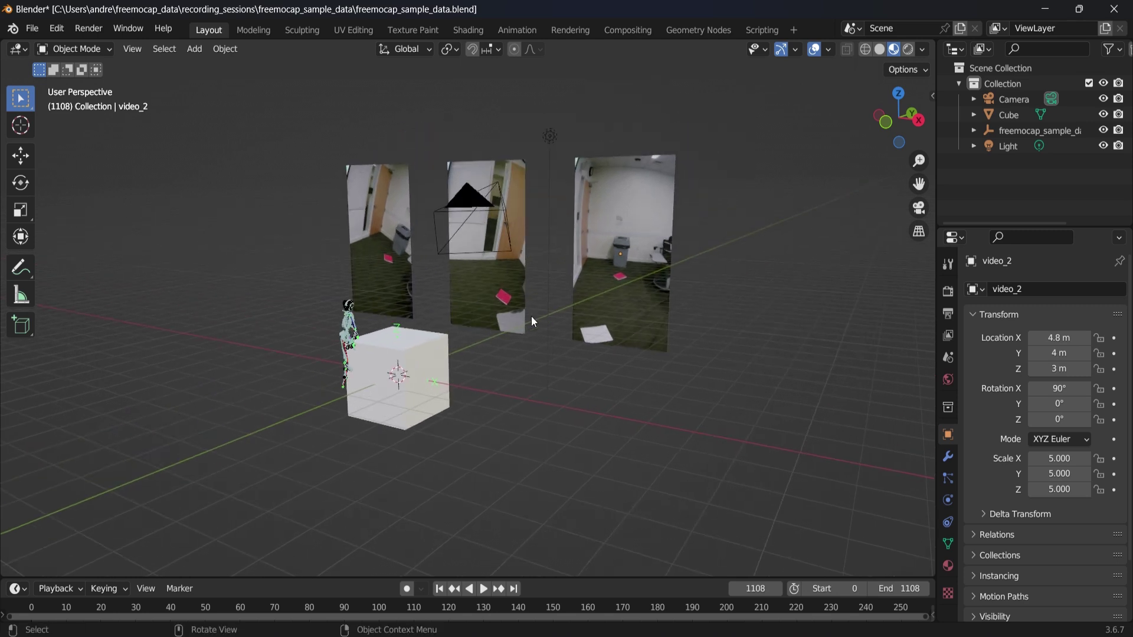
{"action": "left_click", "coordinate": [1103, 115]}
{"action": "left_click", "coordinate": [1103, 114]}
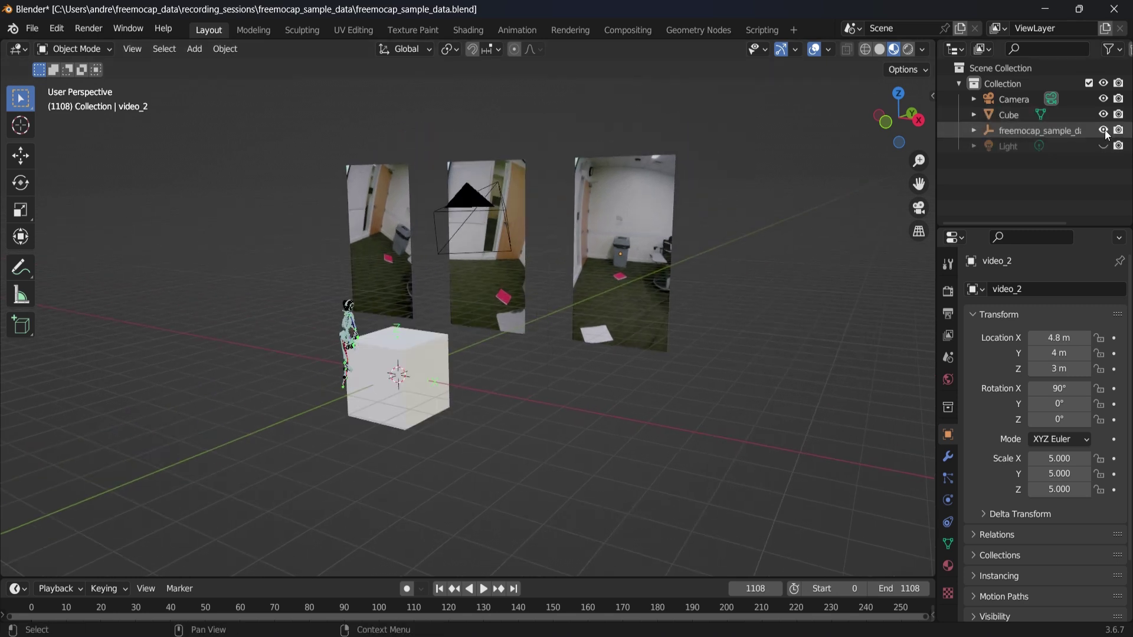
{"action": "left_click", "coordinate": [1017, 114]}
{"action": "left_click", "coordinate": [1010, 145], "text": "ctrl"}
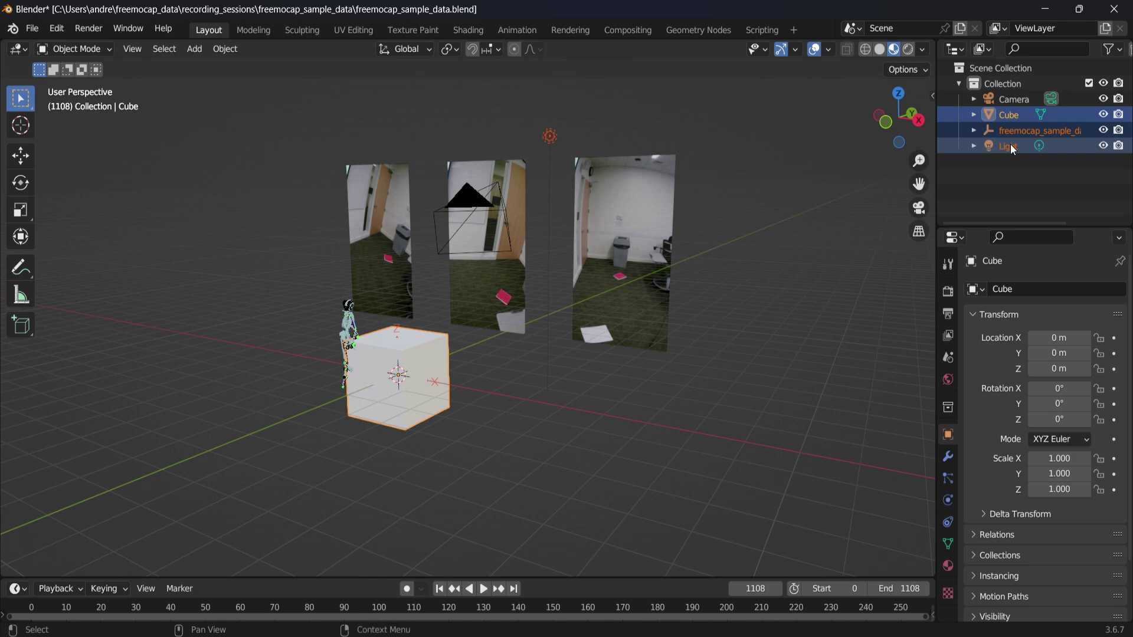
{"action": "key", "text": "Delete"}
- Rewind the animation to frame 0 and play it, comparing the skeleton's motion with the three camera videos
{"action": "middle_click_drag", "start_coordinate": [564, 342], "coordinate": [443, 575]}
{"action": "left_click", "coordinate": [440, 589]}
{"action": "left_click", "coordinate": [484, 589]}
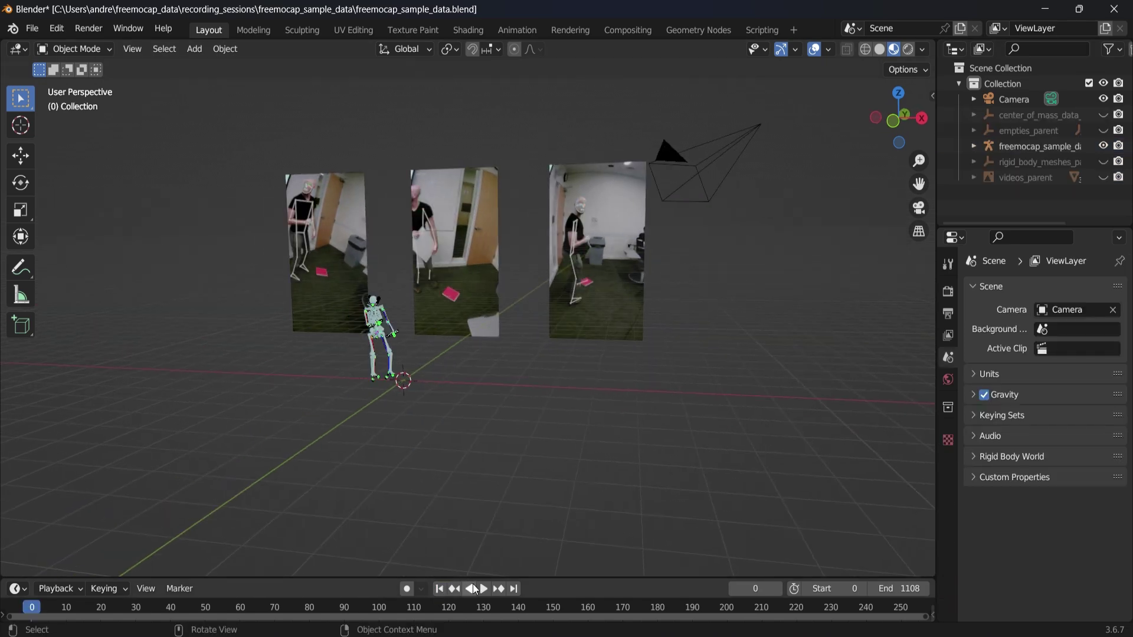
{"action": "scroll", "coordinate": [379, 320], "scroll_direction": "up", "scroll_amount": 5}
{"action": "mouse_move", "coordinate": [422, 371]}
{"action": "middle_mouse_down"}
{"action": "mouse_move", "coordinate": [476, 331]}
{"action": "mouse_move", "coordinate": [462, 362]}
{"action": "mouse_move", "coordinate": [413, 281]}
{"action": "mouse_move", "coordinate": [425, 369]}
{"action": "middle_mouse_up"}
{"action": "scroll", "coordinate": [423, 363], "scroll_direction": "up", "scroll_amount": 1}
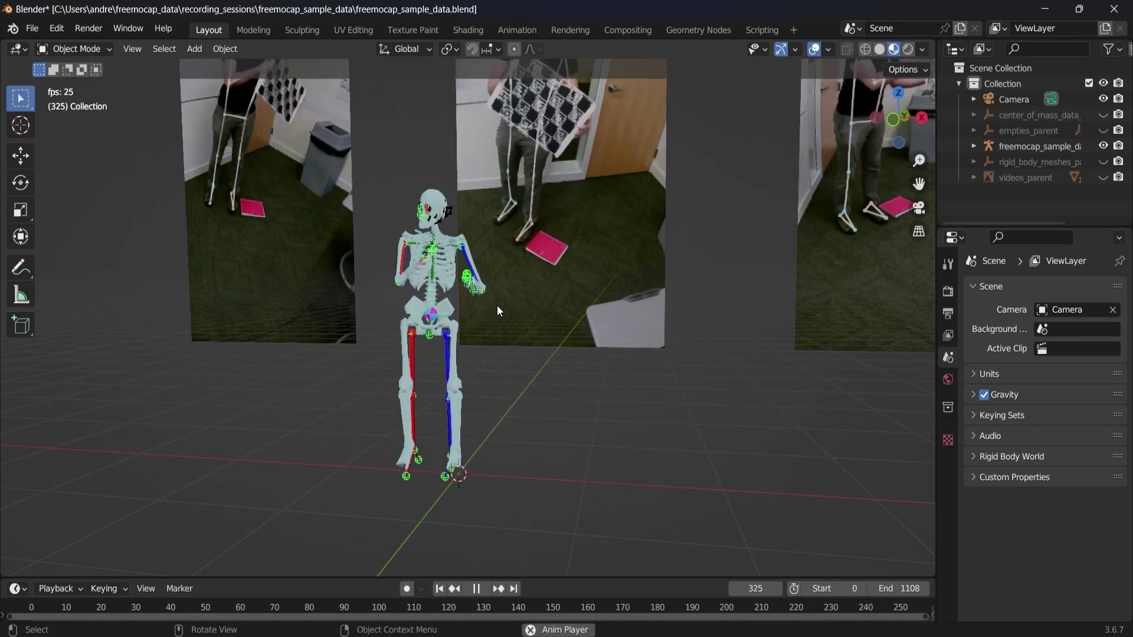
- Examine the playing skeleton up close and as a whole, including its pelvis, arms and hands, and pause the playback
{"action": "middle_click_drag", "start_coordinate": [495, 309], "coordinate": [495, 341]}
{"action": "scroll", "coordinate": [430, 334], "scroll_direction": "up", "scroll_amount": 5}
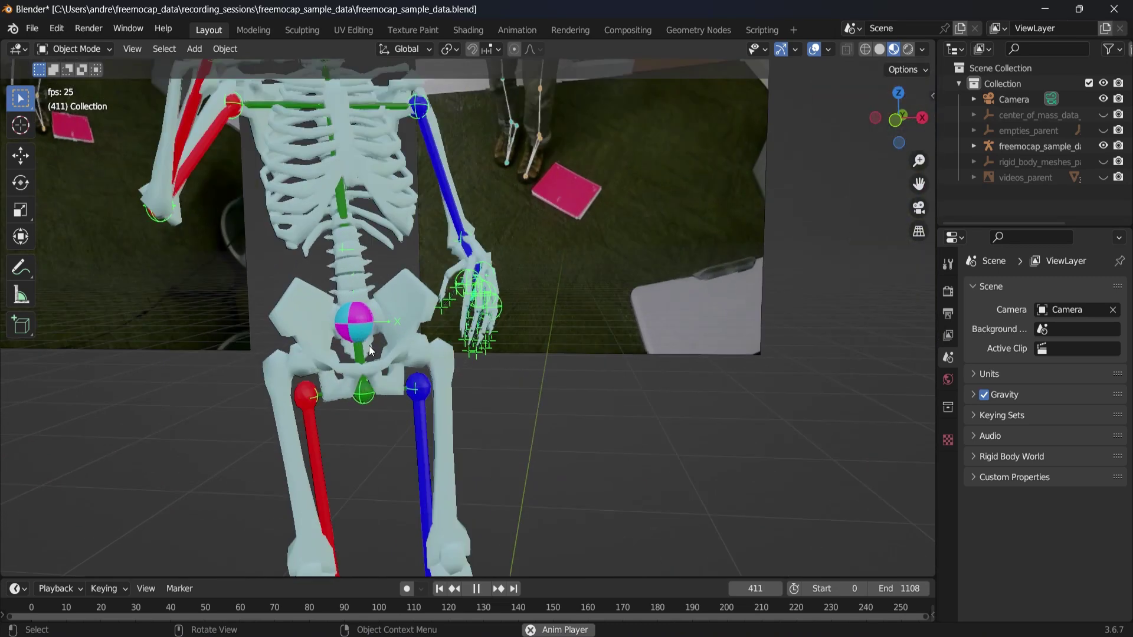
{"action": "scroll", "coordinate": [369, 344], "scroll_direction": "down", "scroll_amount": 6}
{"action": "scroll", "coordinate": [423, 348], "scroll_direction": "up", "scroll_amount": 4}
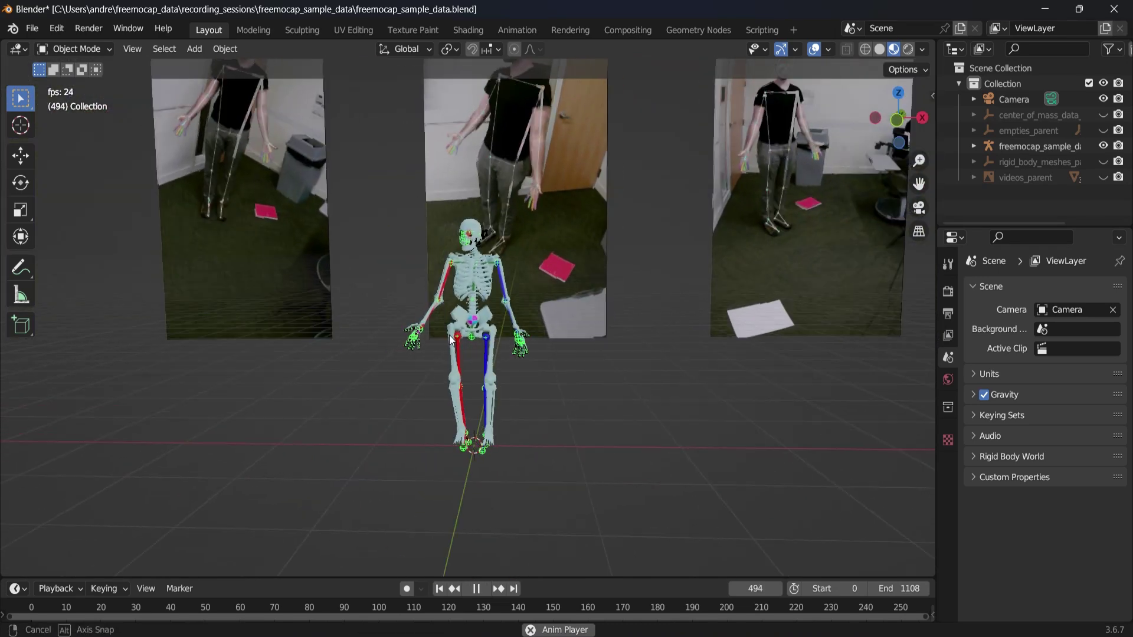
{"action": "scroll", "coordinate": [425, 347], "scroll_direction": "up", "scroll_amount": 3}
{"action": "scroll", "coordinate": [416, 356], "scroll_direction": "down", "scroll_amount": 5}
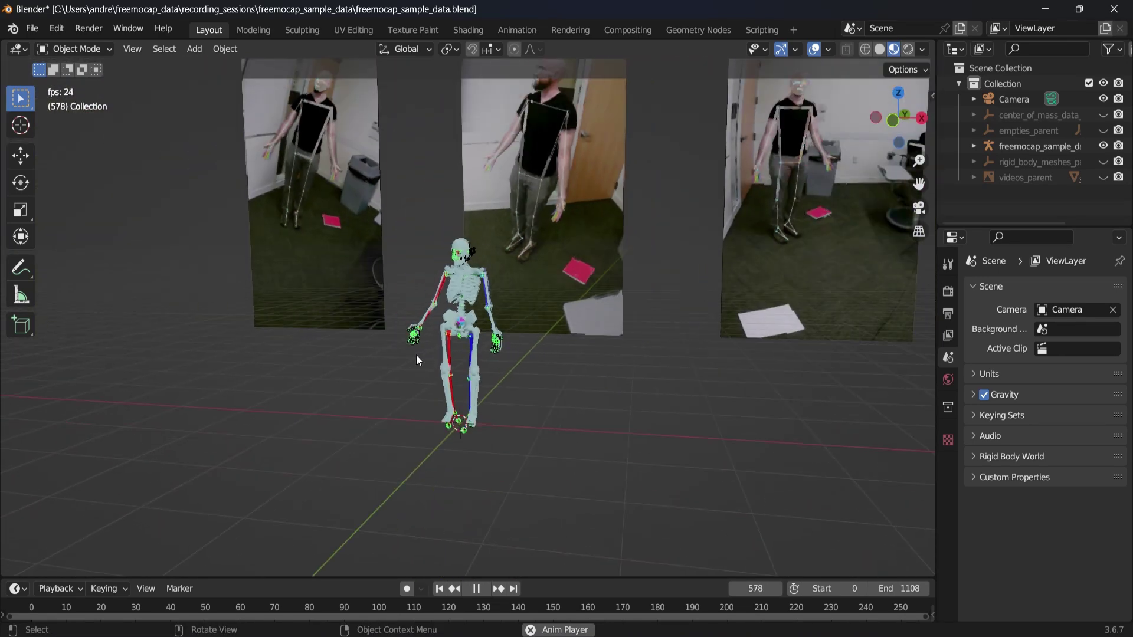
{"action": "left_click", "coordinate": [481, 589]}
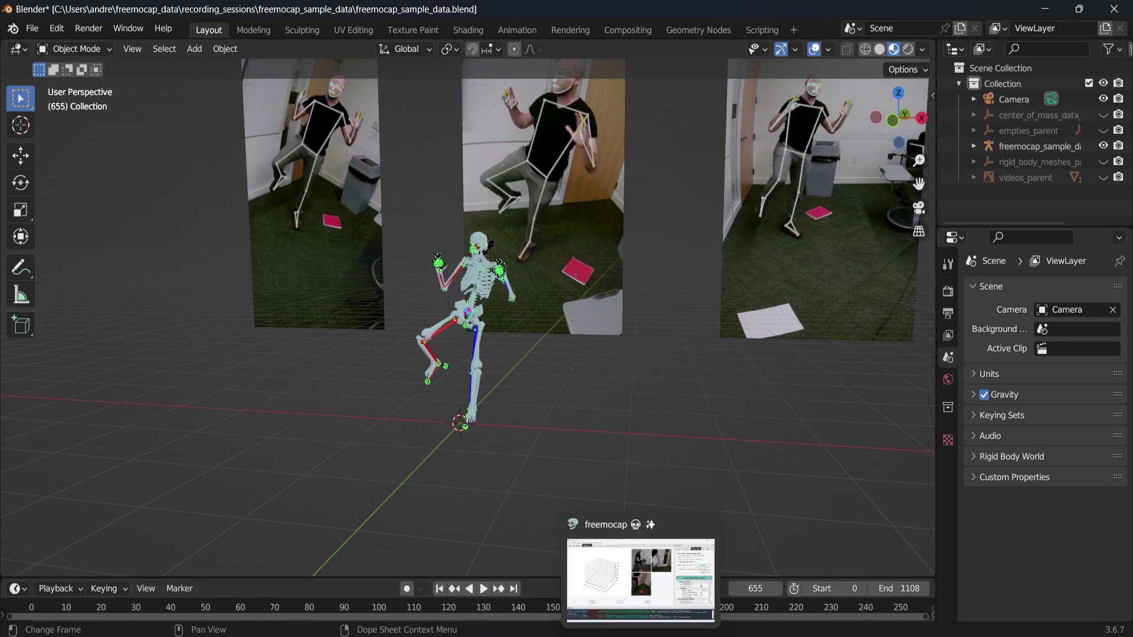
- Switch to FreeMoCap and review the active recording's info to check which data and the Blender scene file exist
{"action": "left_click", "coordinate": [642, 581]}
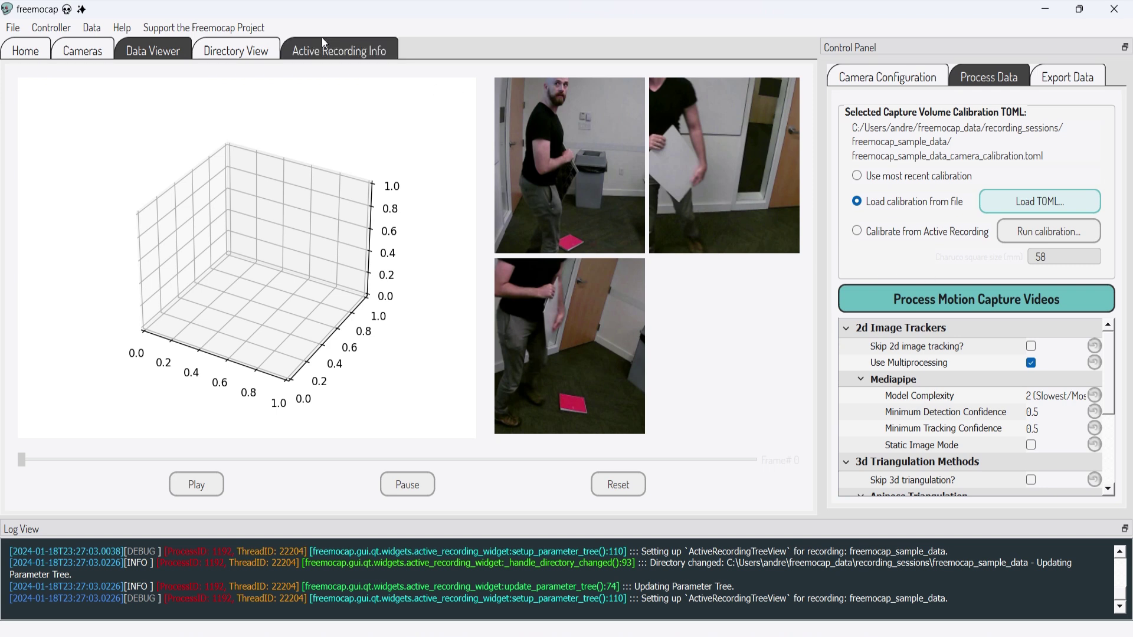
{"action": "left_click", "coordinate": [339, 51]}
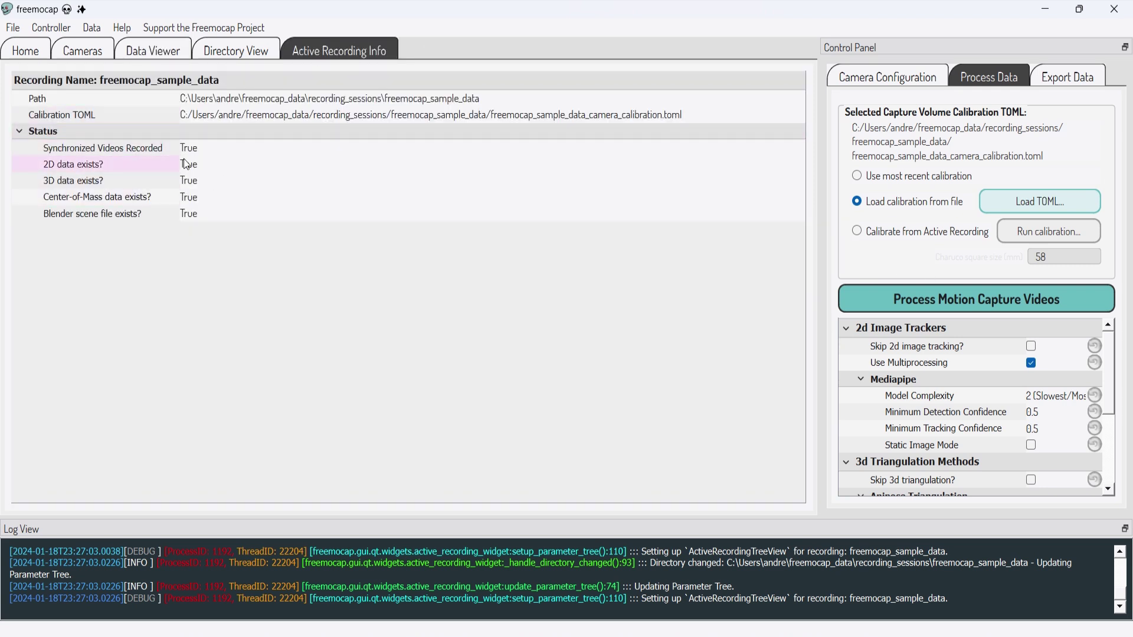
- Switch to Discord and look through the general-chat, help-requests and freemocap-clips channels of the freemocap server
{"action": "key", "text": "alt+Tab"}
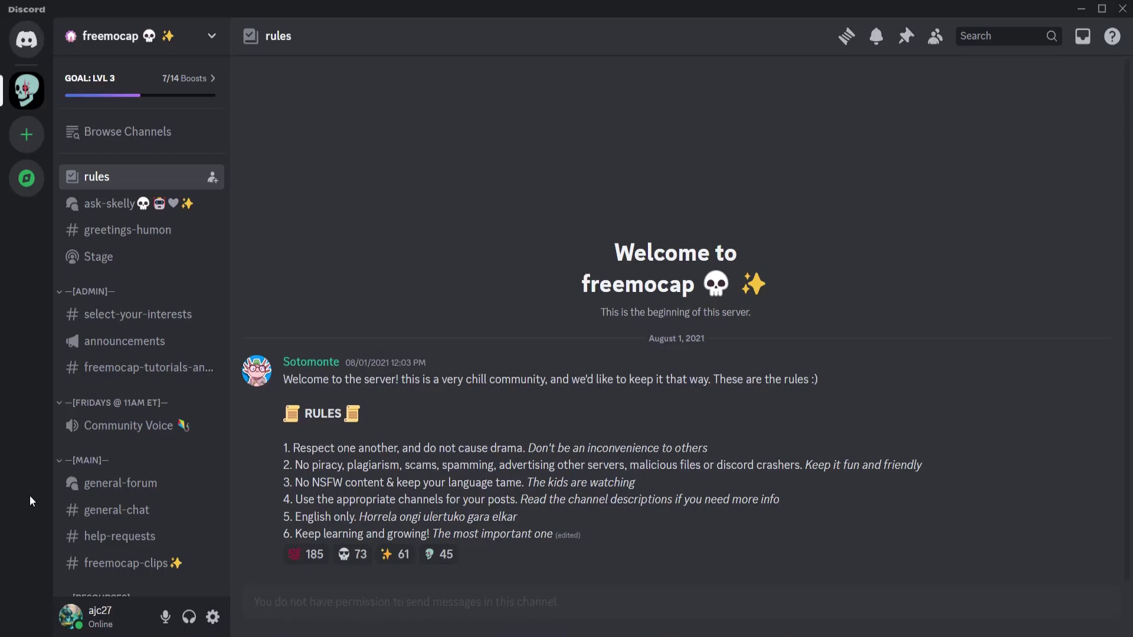
{"action": "left_click", "coordinate": [145, 517]}
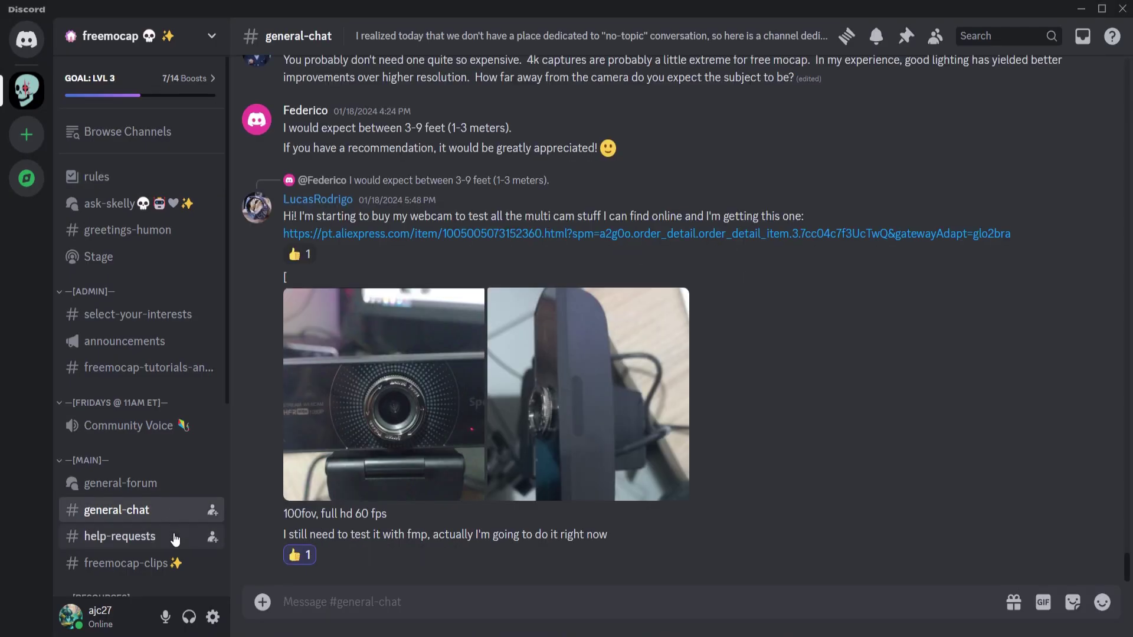
{"action": "left_click", "coordinate": [172, 538]}
{"action": "left_click", "coordinate": [184, 570]}
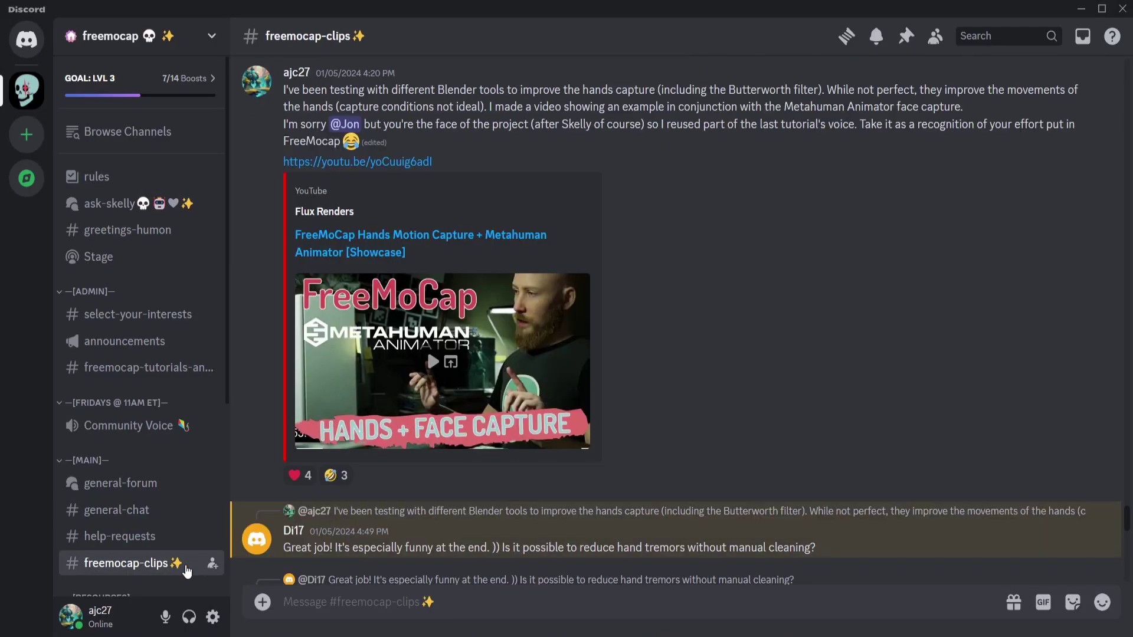